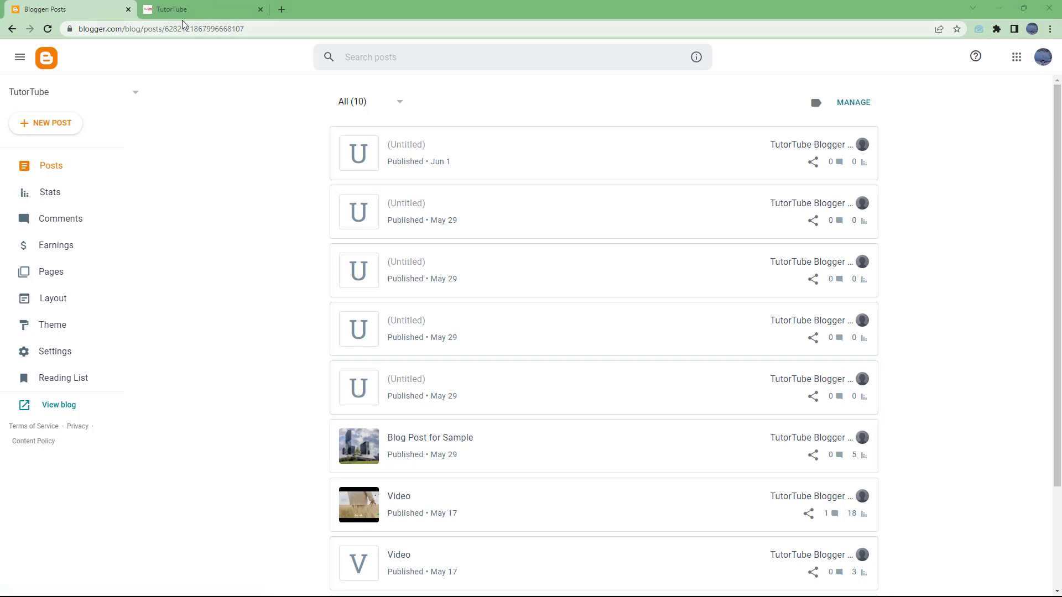
# Step: Check the published blog, then go to the blog's Layout page
pyautogui.click(183, 11)
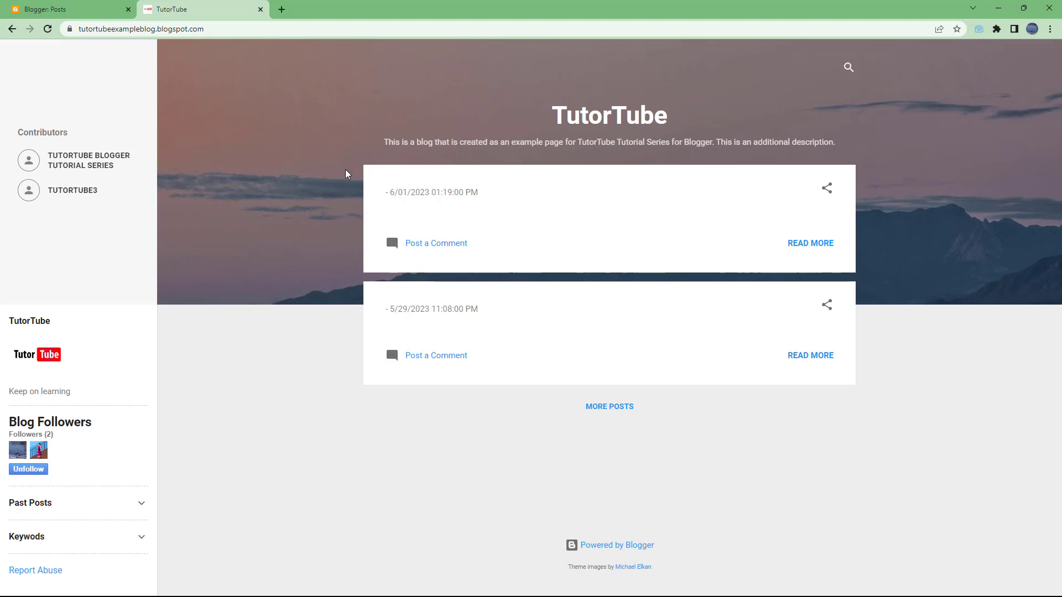
pyautogui.click(51, 11)
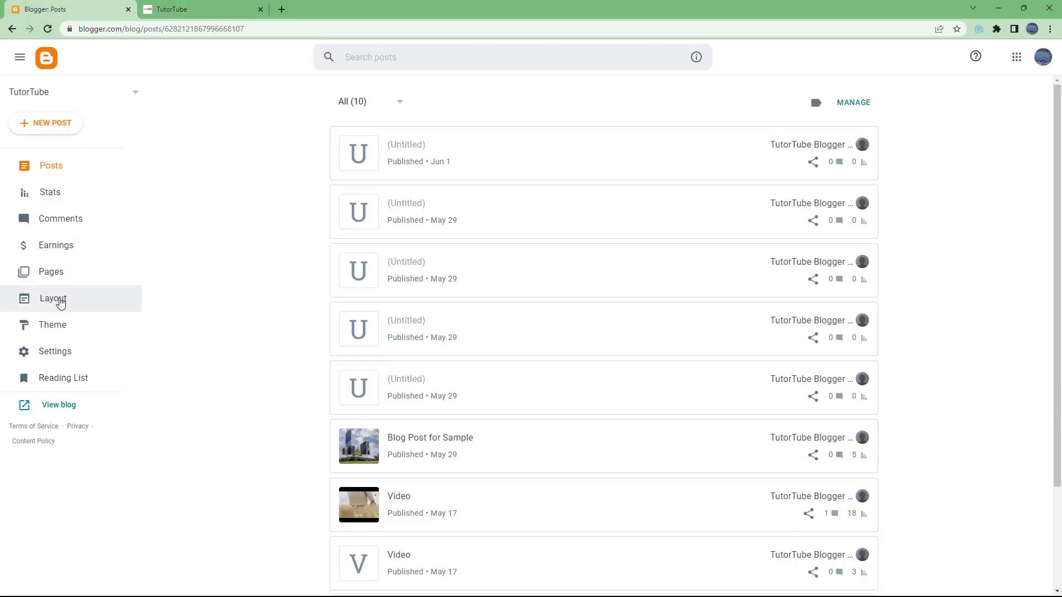
pyautogui.click(61, 303)
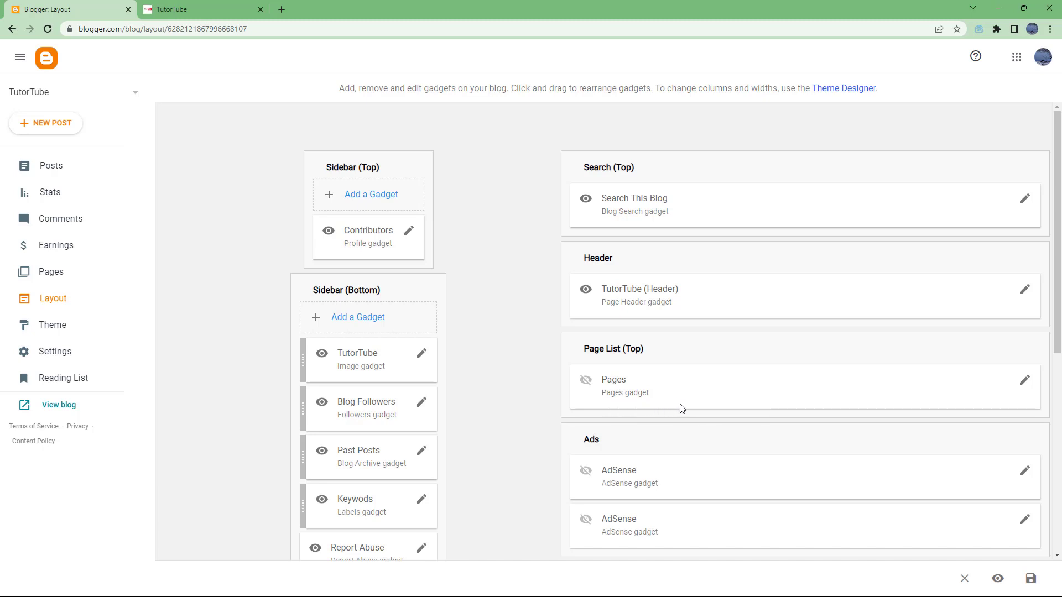
# Step: Title the Pages gadget 'Navigation', make it visible on the blog, and save it
pyautogui.click(1024, 383)
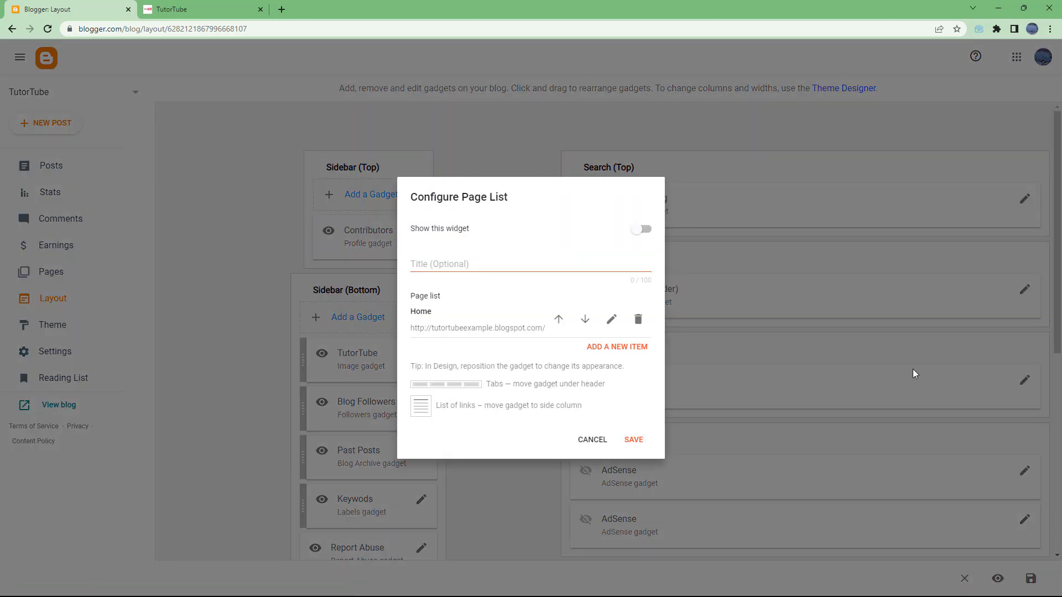
pyautogui.click(578, 264)
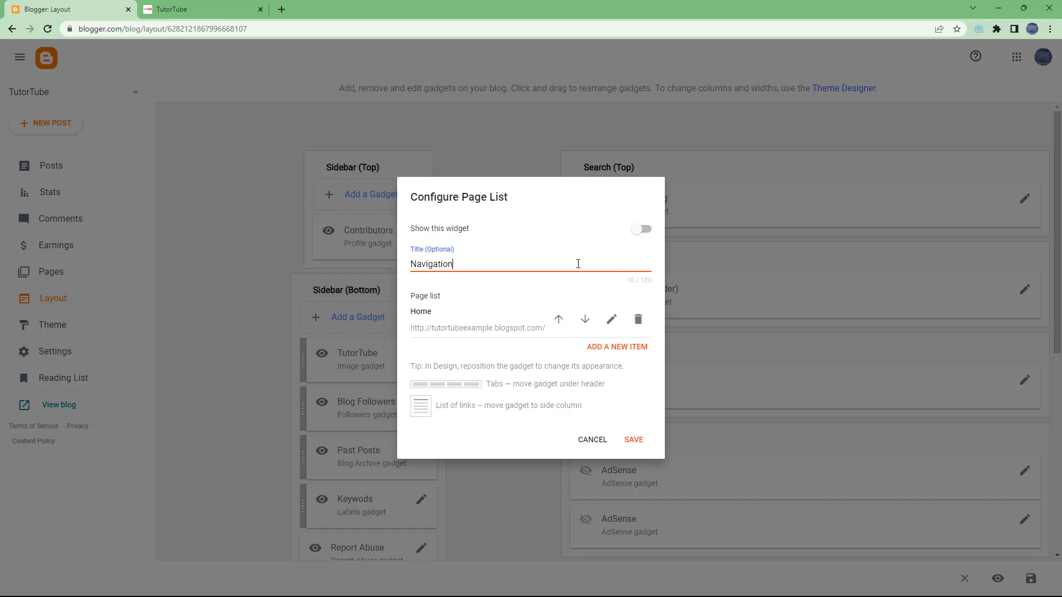
pyautogui.write('Navigation')
pyautogui.click(643, 232)
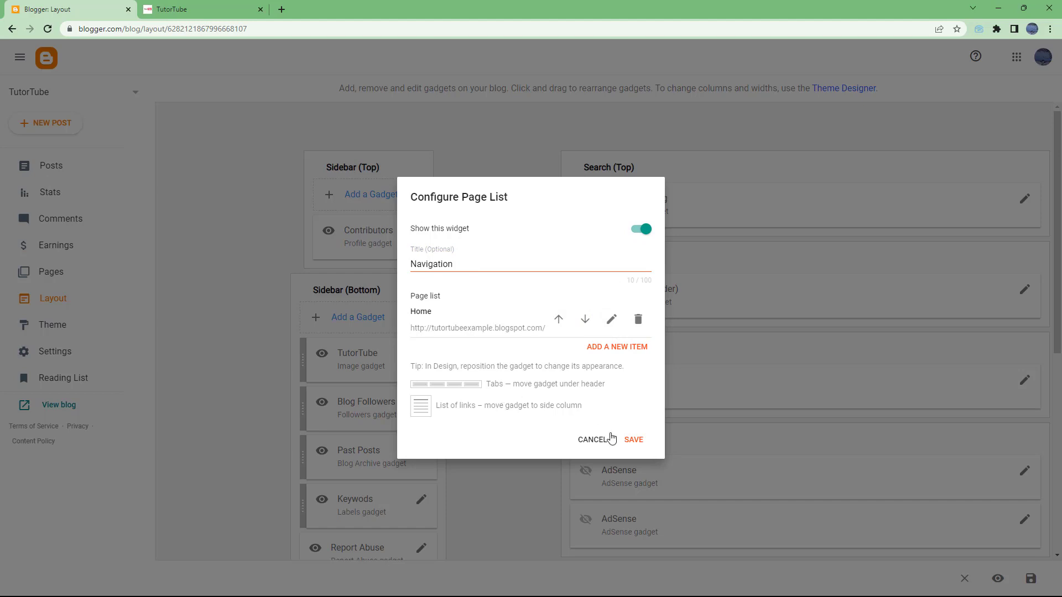
pyautogui.click(630, 445)
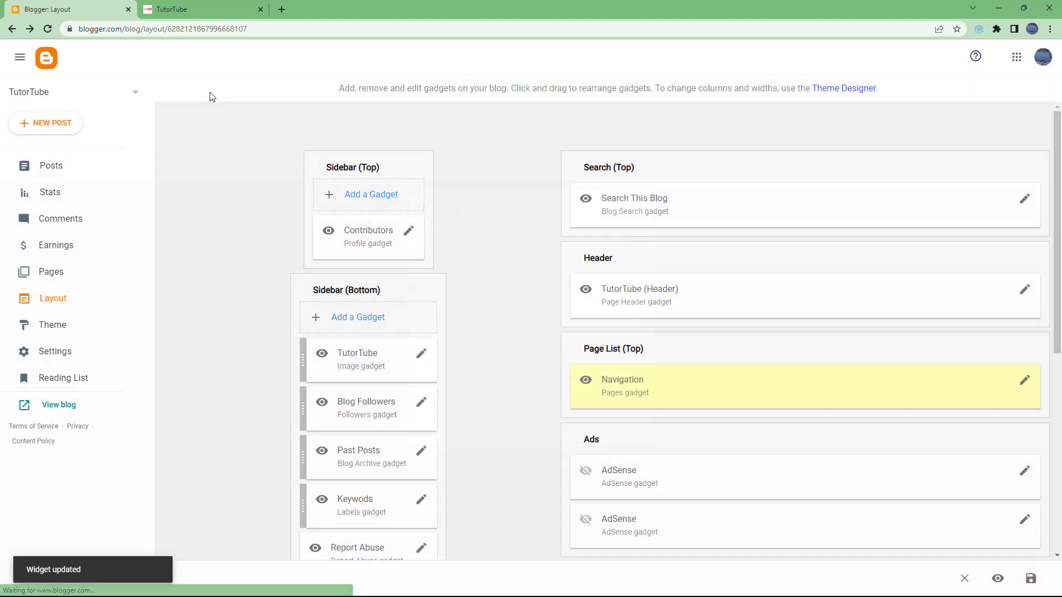
pyautogui.click(182, 9)
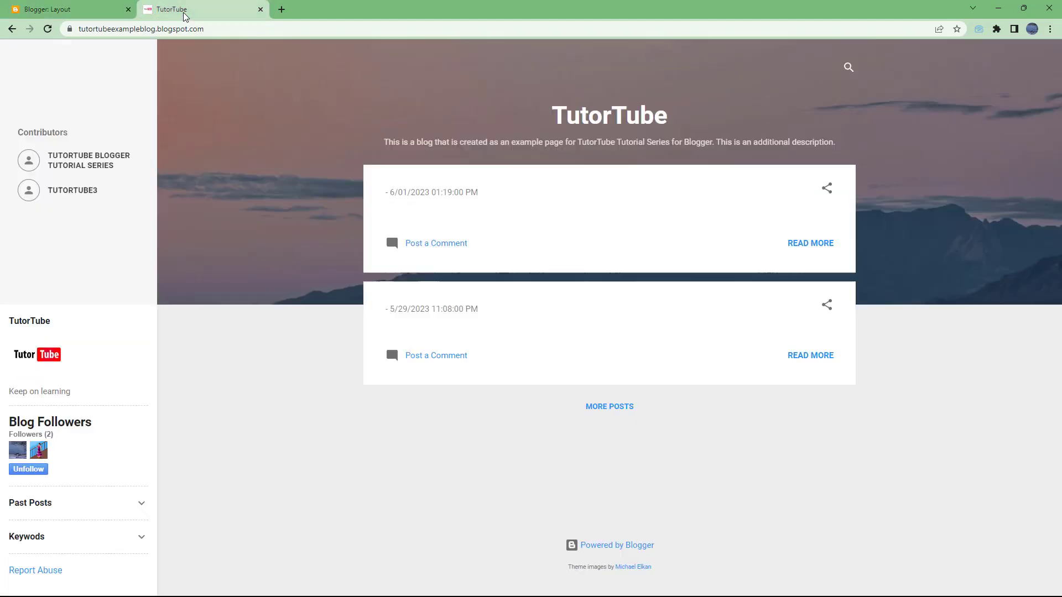
# Step: Test the new HOME link, which leads to a removed blog, and copy the blog's correct address
pyautogui.click(47, 29)
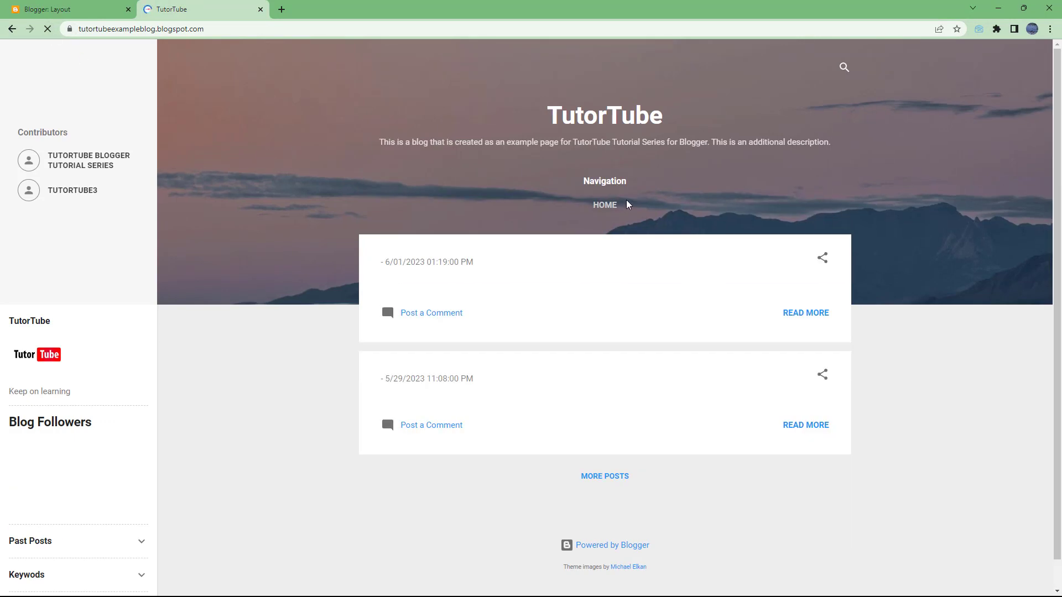
pyautogui.click(607, 206)
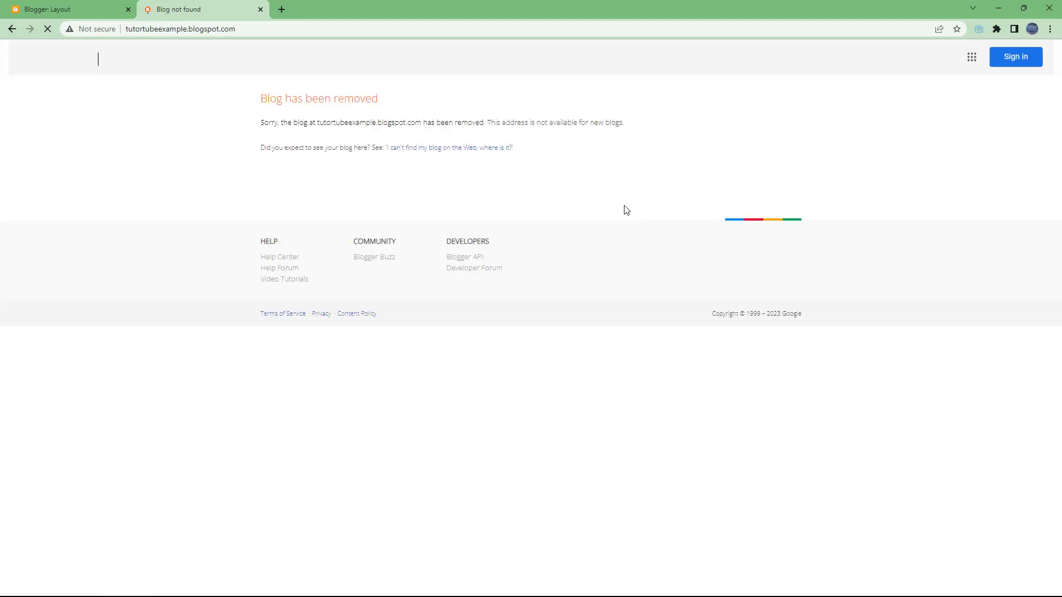
pyautogui.click(11, 29)
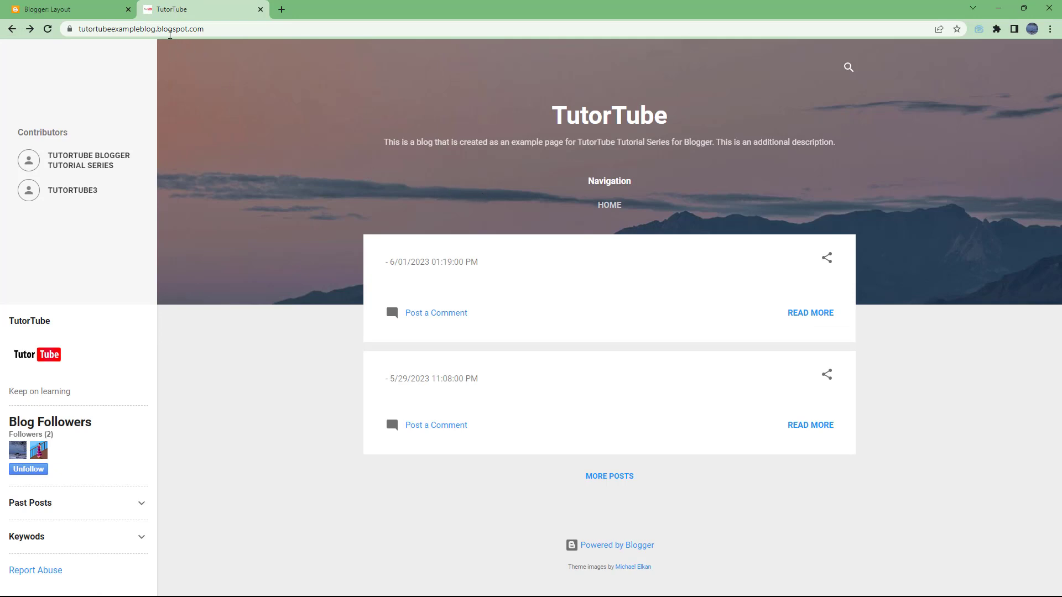
pyautogui.click(155, 31)
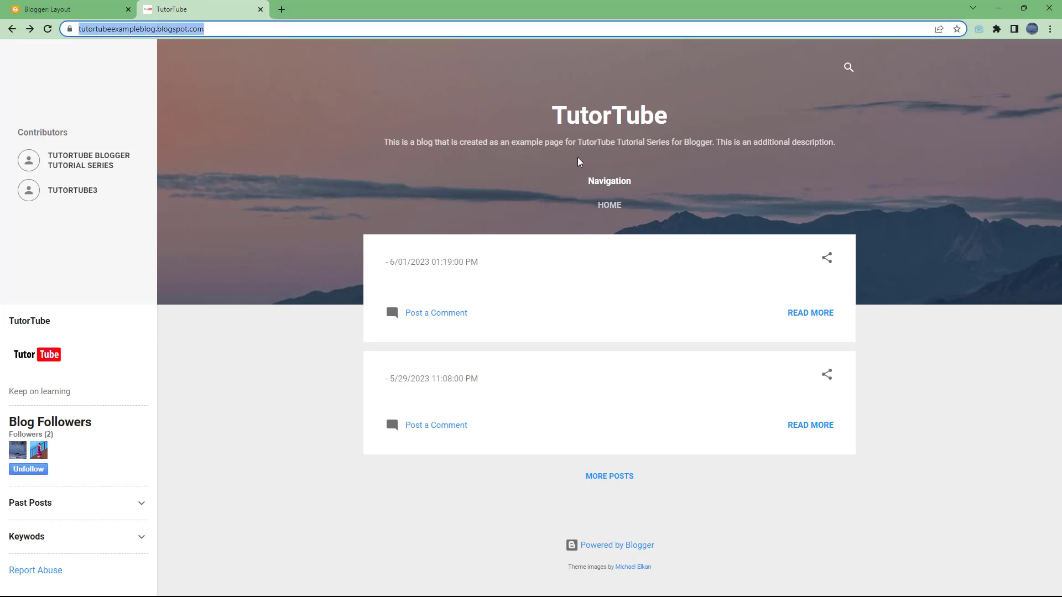
pyautogui.rightClick(149, 29)
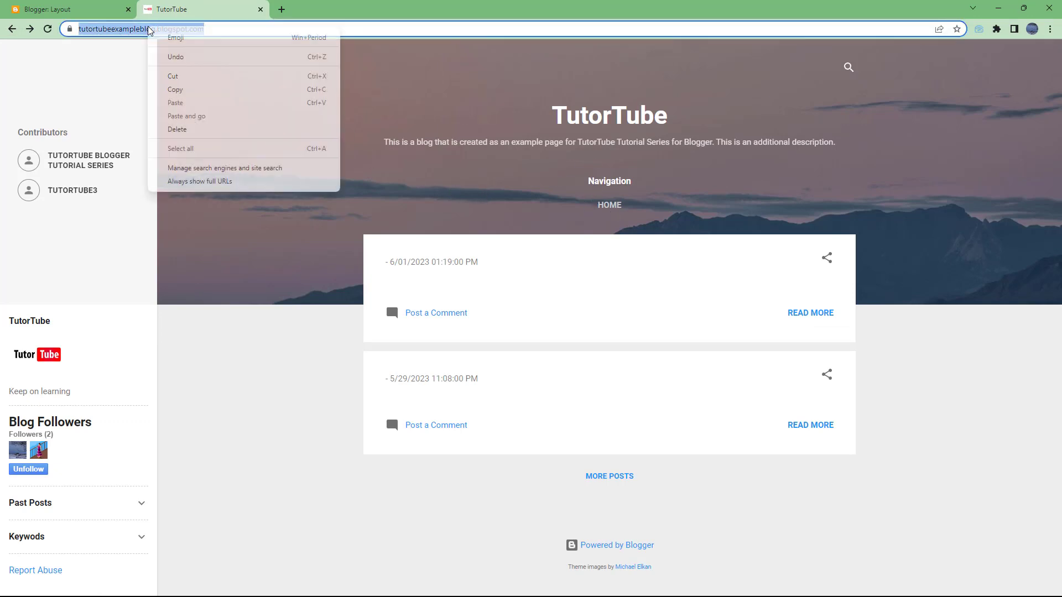
pyautogui.click(191, 90)
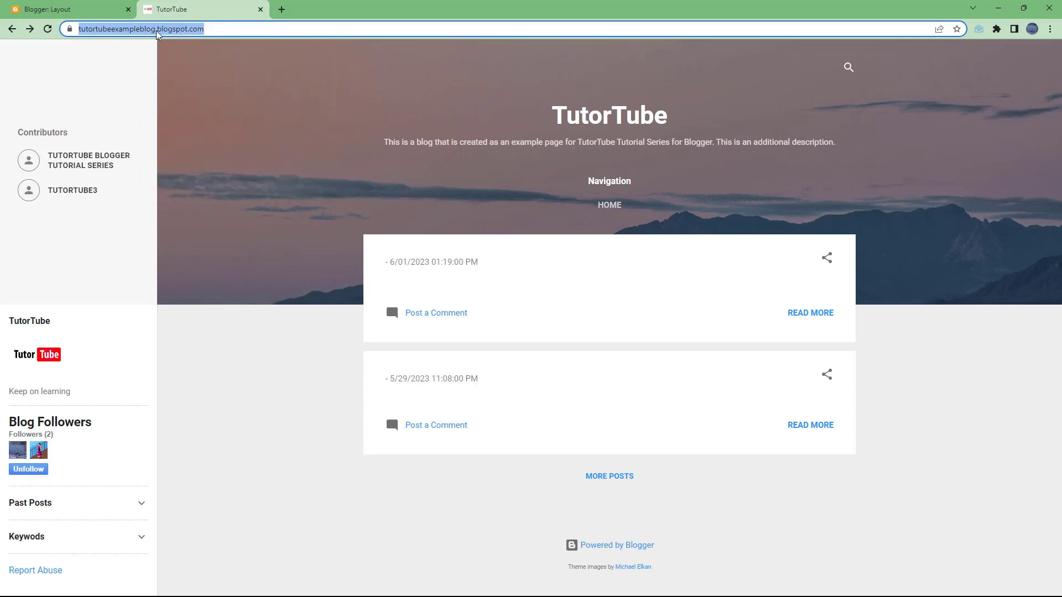
pyautogui.click(83, 9)
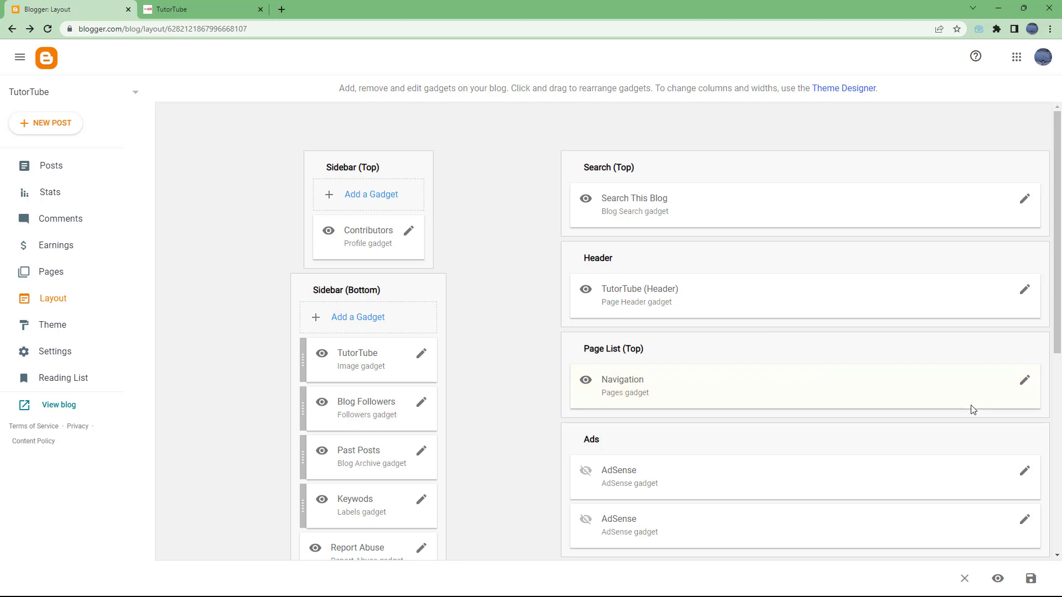
# Step: In the Navigation gadget settings, compare and copy the Home link's current address
pyautogui.click(1025, 380)
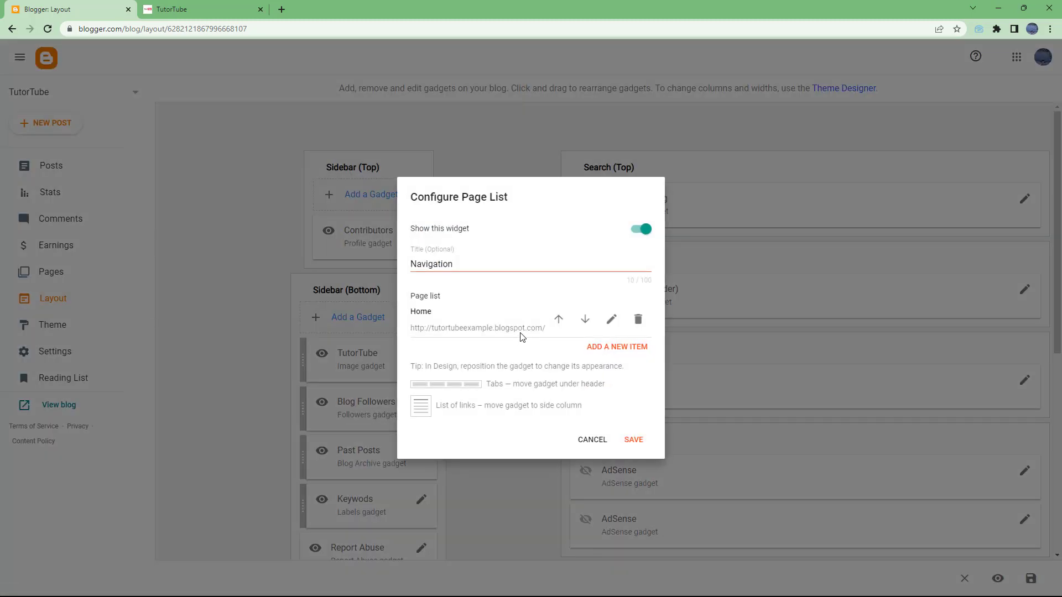
pyautogui.moveTo(472, 329); pyautogui.dragTo(547, 328)
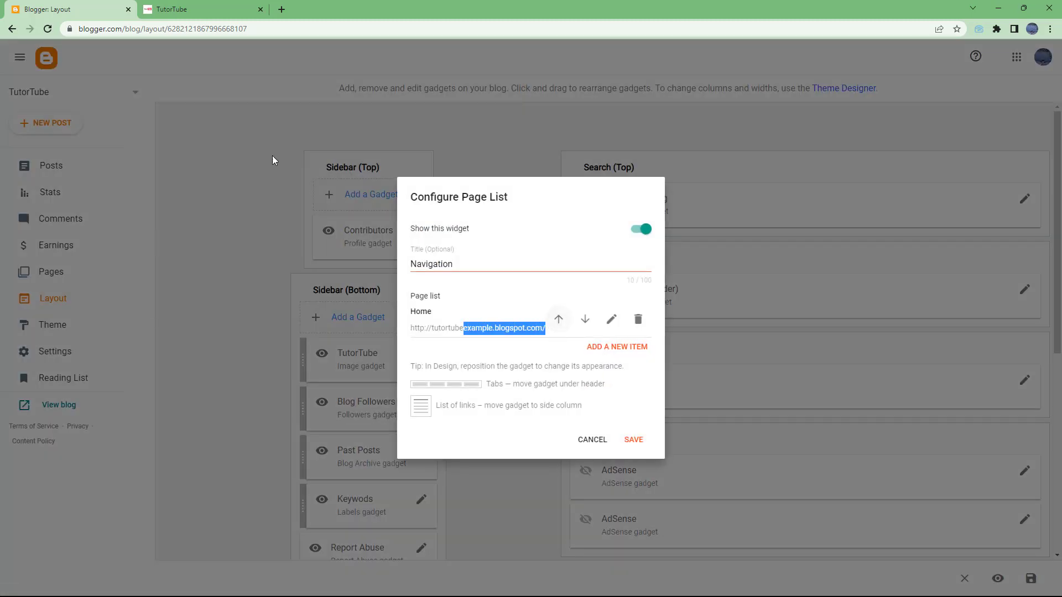
pyautogui.click(221, 9)
pyautogui.click(80, 8)
pyautogui.click(484, 331)
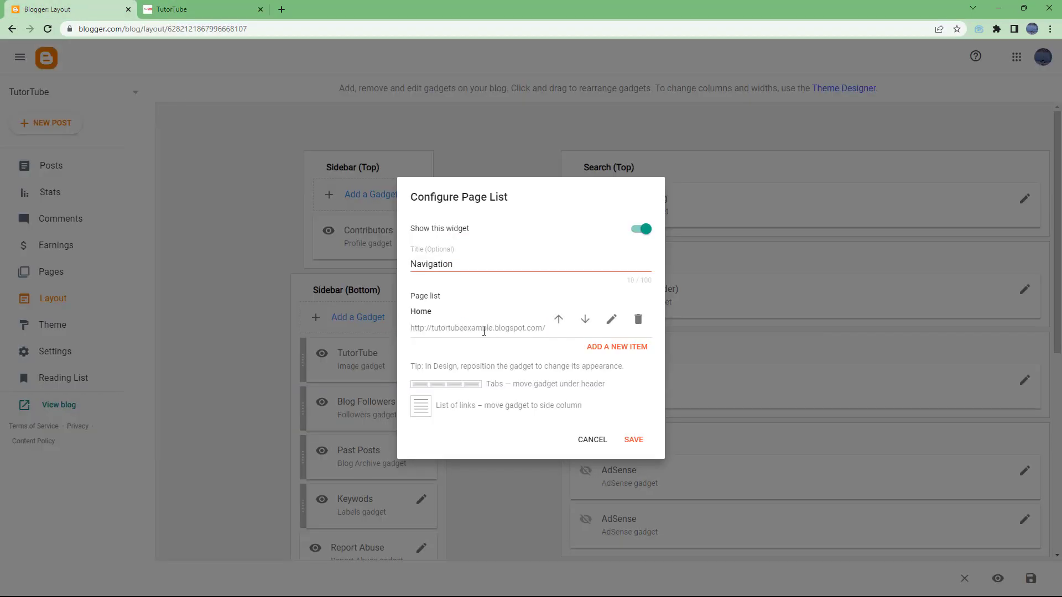
pyautogui.tripleClick(537, 327)
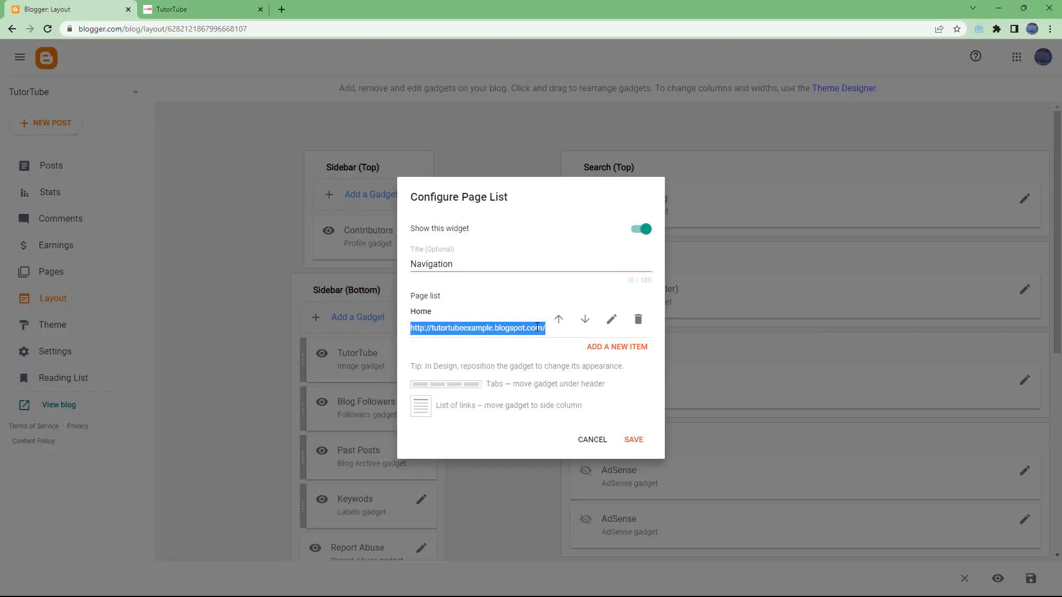
pyautogui.rightClick(509, 331)
pyautogui.click(525, 343)
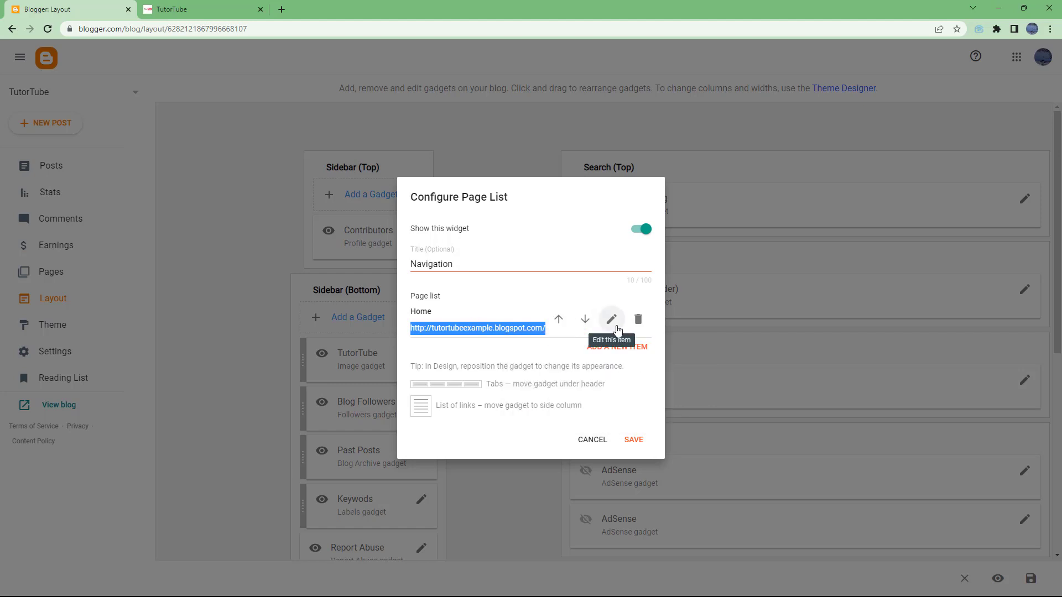
pyautogui.click(638, 320)
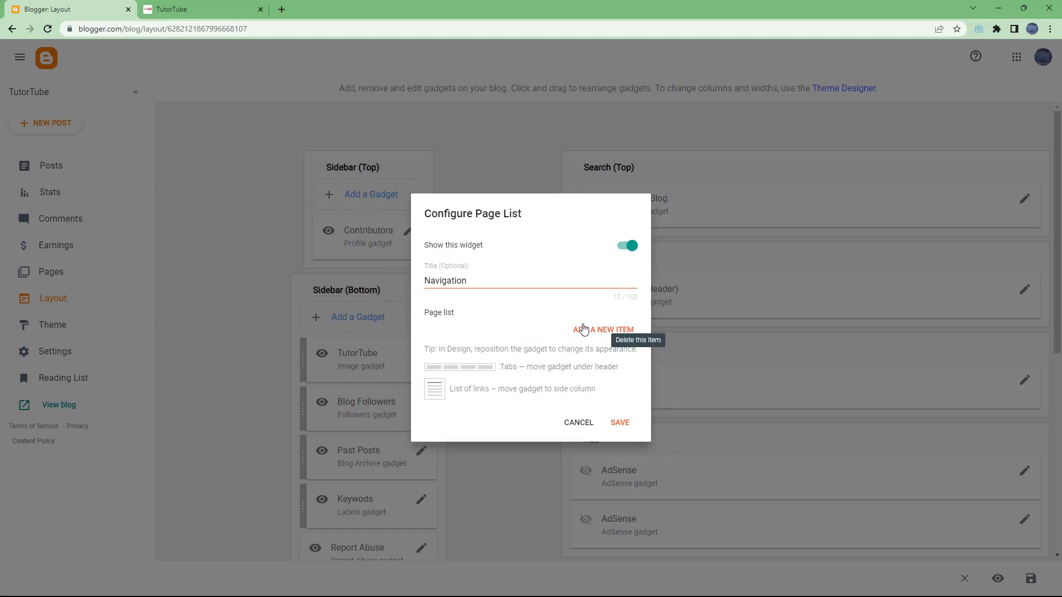
pyautogui.click(583, 329)
pyautogui.click(466, 220)
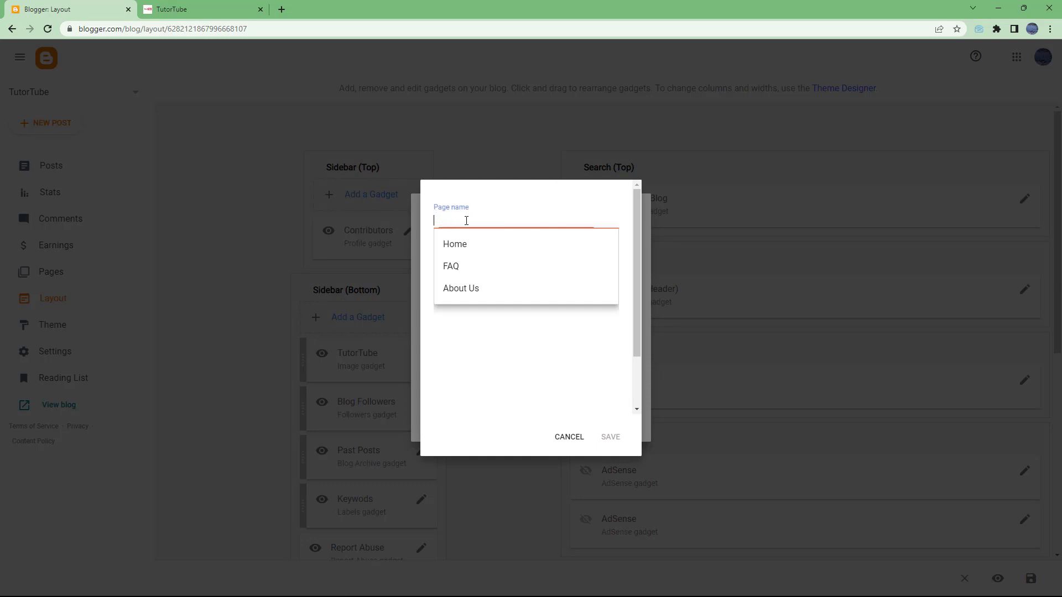
pyautogui.write('Home')
pyautogui.click(467, 242)
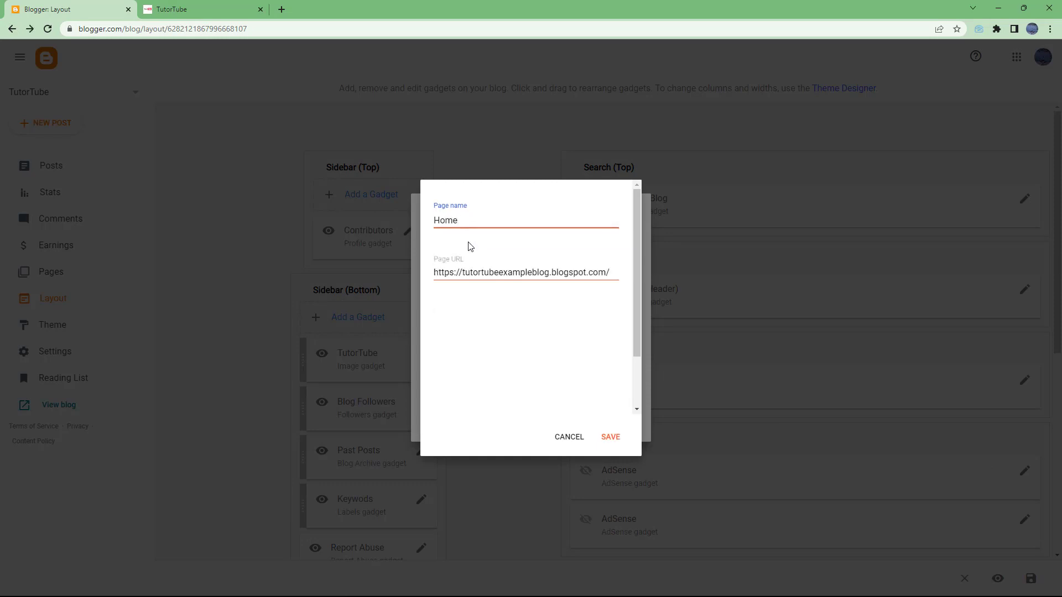
pyautogui.click(451, 272)
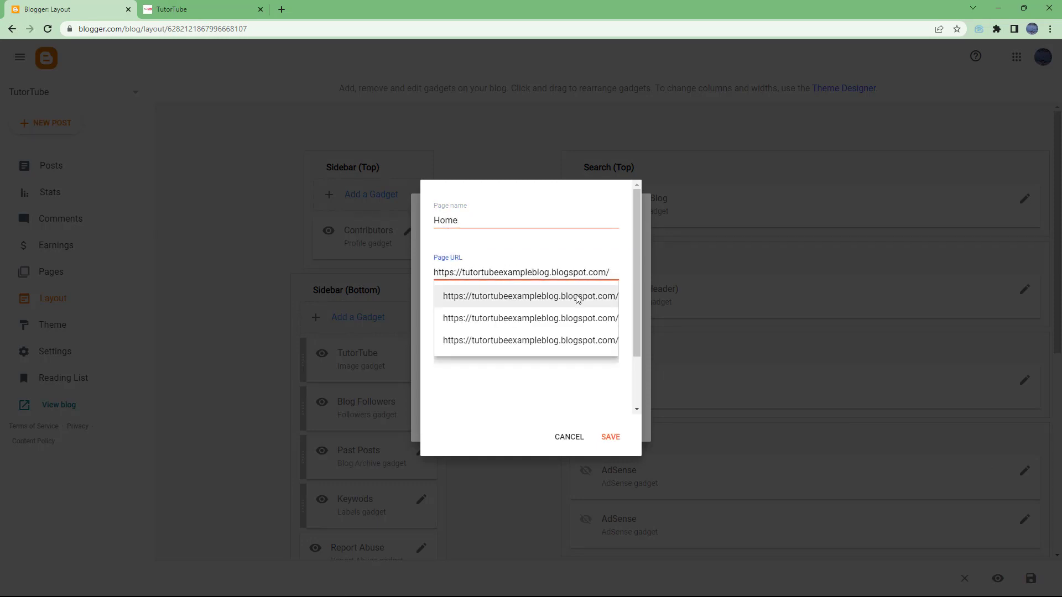
pyautogui.click(608, 438)
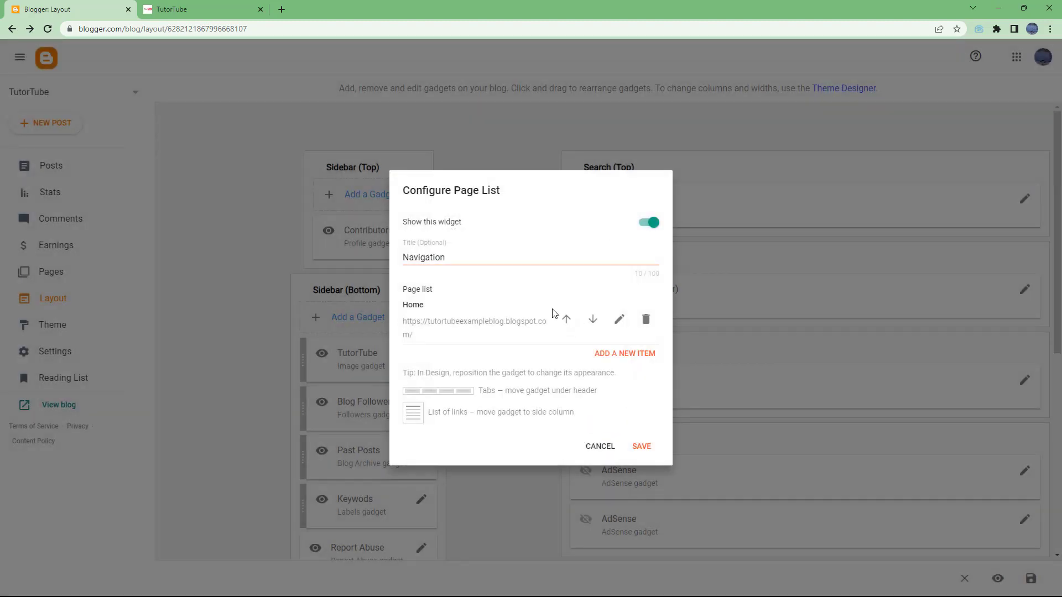
pyautogui.click(641, 447)
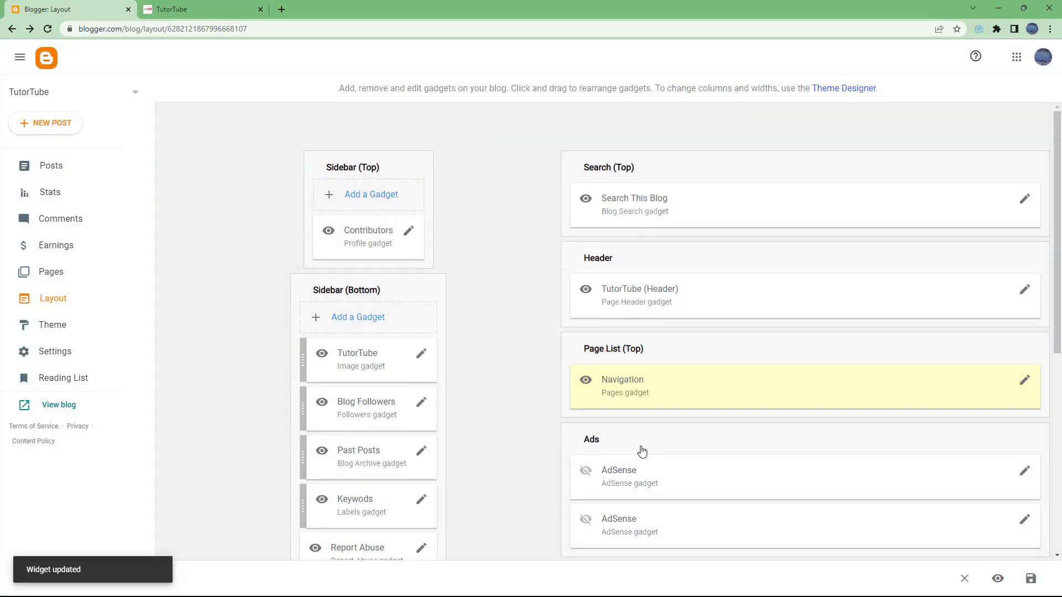
# Step: Reload the live blog and follow HOME to check the Navigation tab bar
pyautogui.click(194, 8)
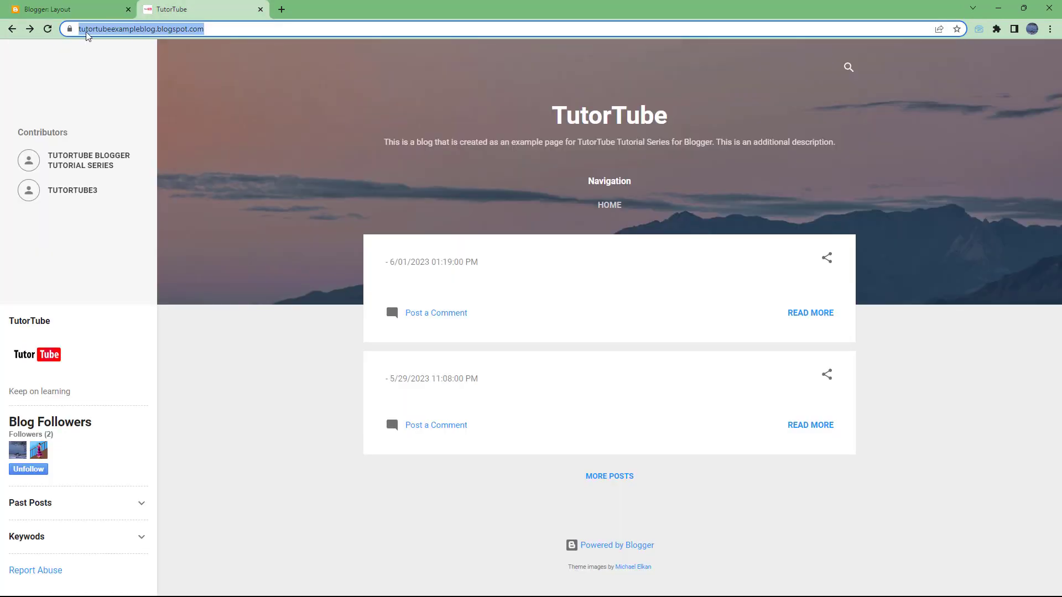
pyautogui.click(47, 29)
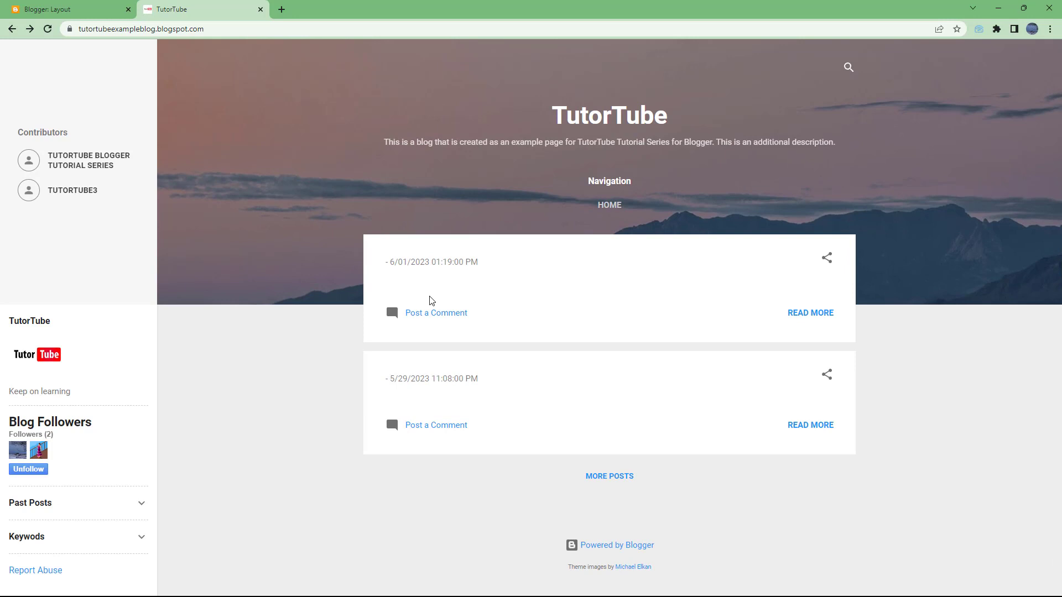
pyautogui.click(609, 206)
# Step: Go back to the Blogger dashboard and view the blog's Pages list
pyautogui.click(83, 9)
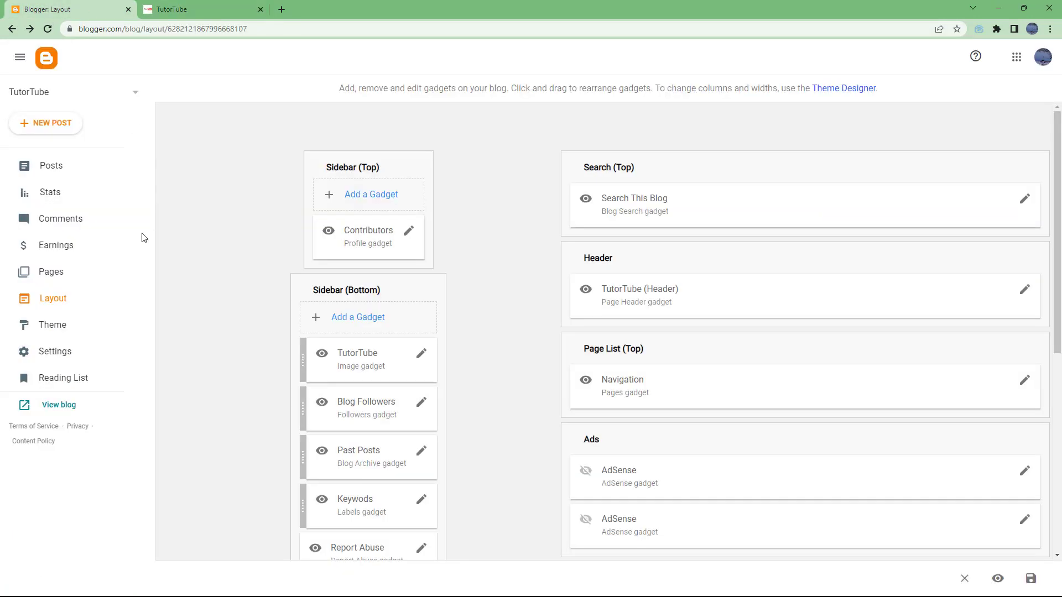
pyautogui.click(67, 279)
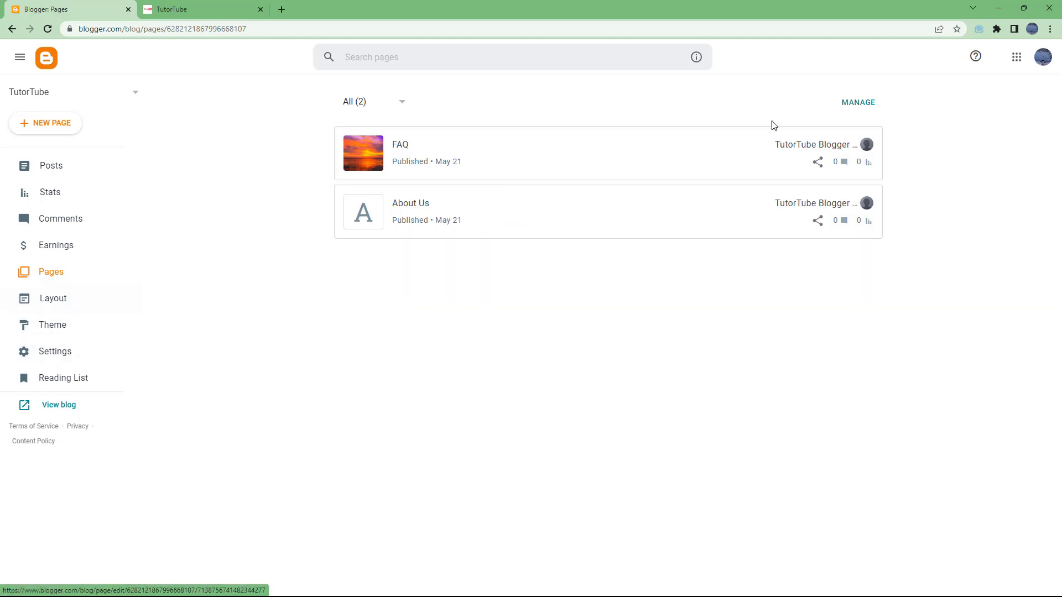
# Step: Publish a Services page reading 'In this page we list the services that we provide.'
pyautogui.click(60, 132)
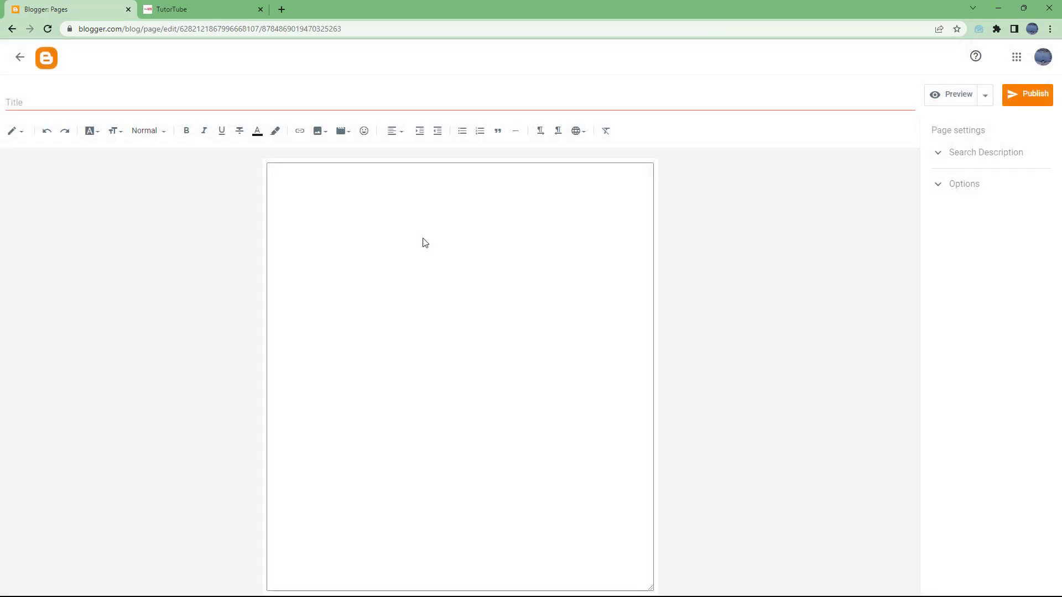
pyautogui.click(66, 108)
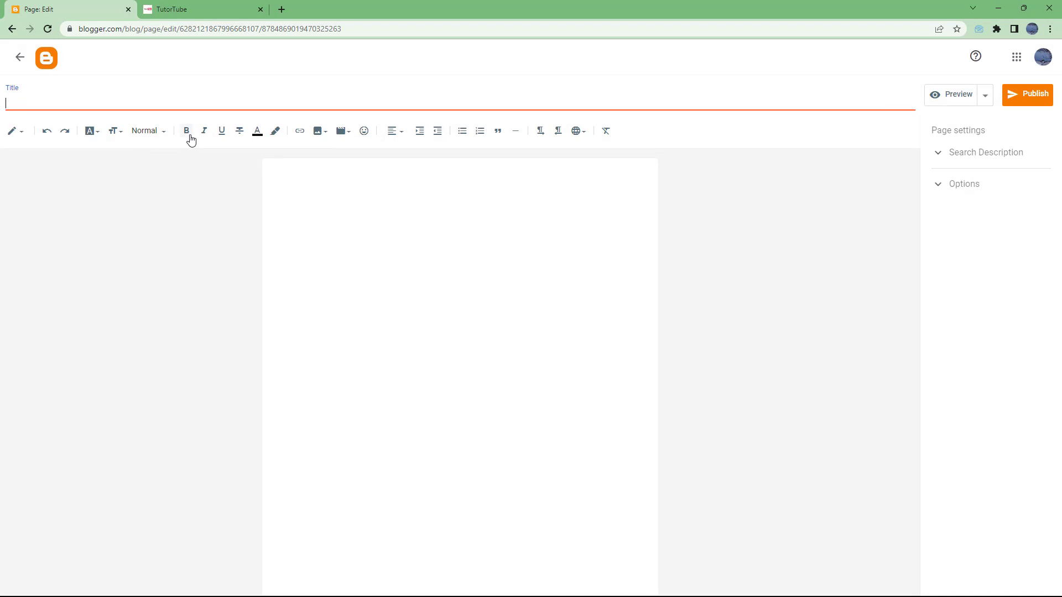
pyautogui.write('Serviocess')
pyautogui.click(483, 256)
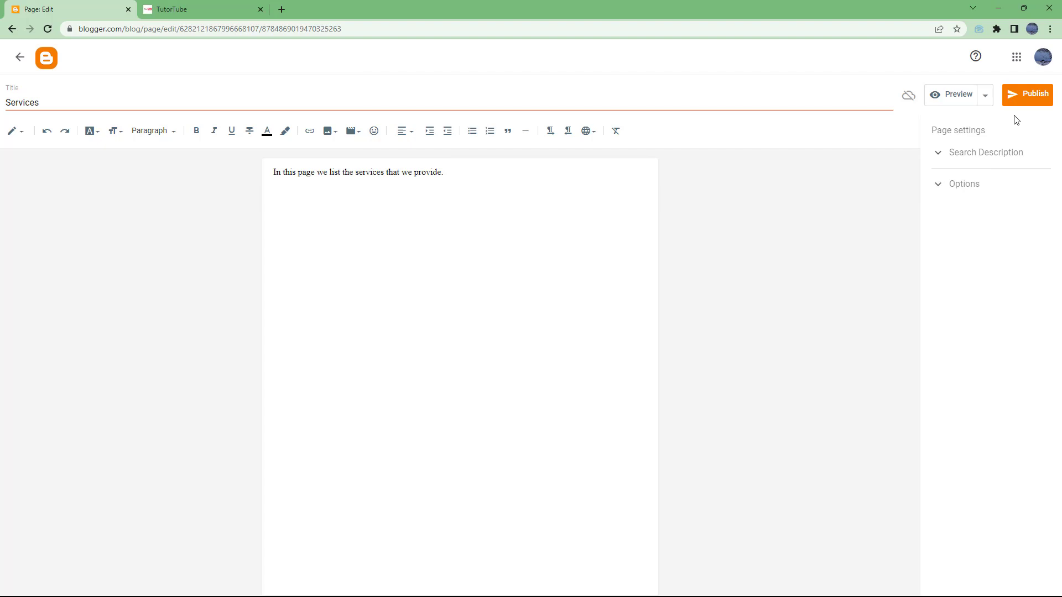
pyautogui.click(1024, 99)
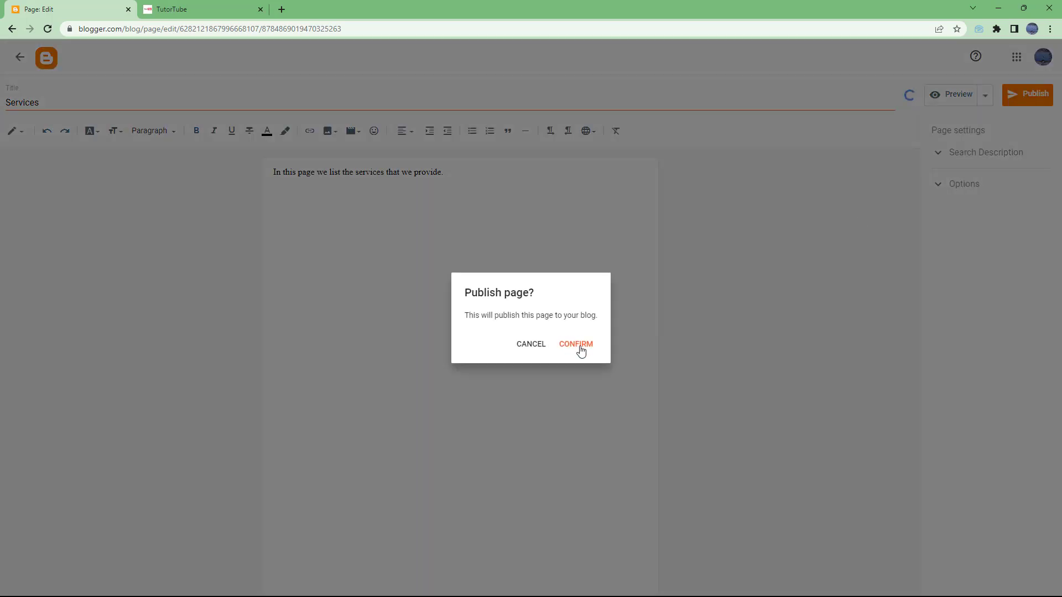
pyautogui.click(578, 345)
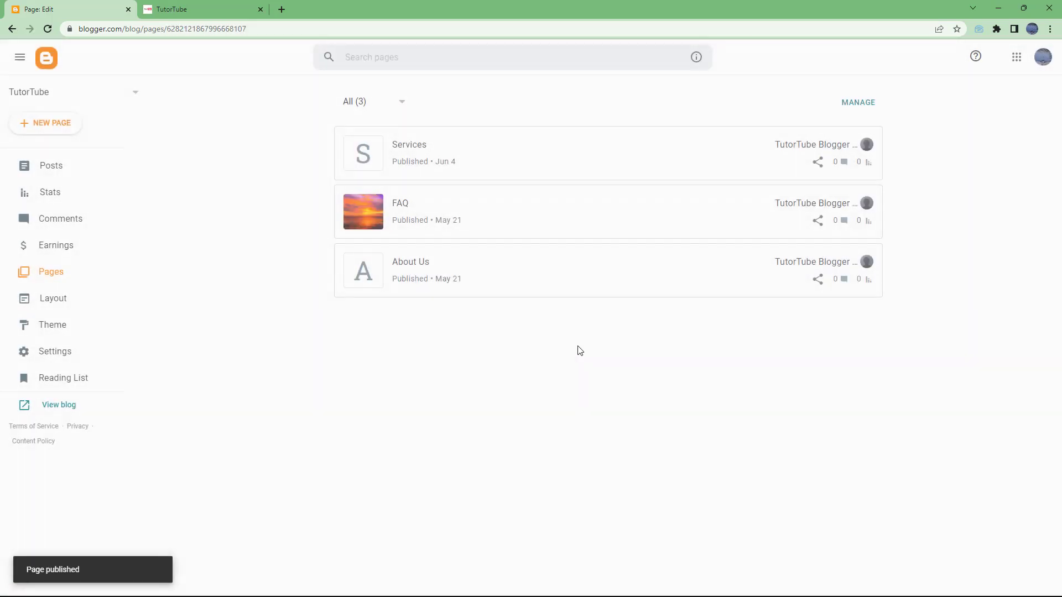
# Step: Reload the live blog, then open the Navigation gadget's settings from Layout
pyautogui.click(199, 12)
pyautogui.click(47, 30)
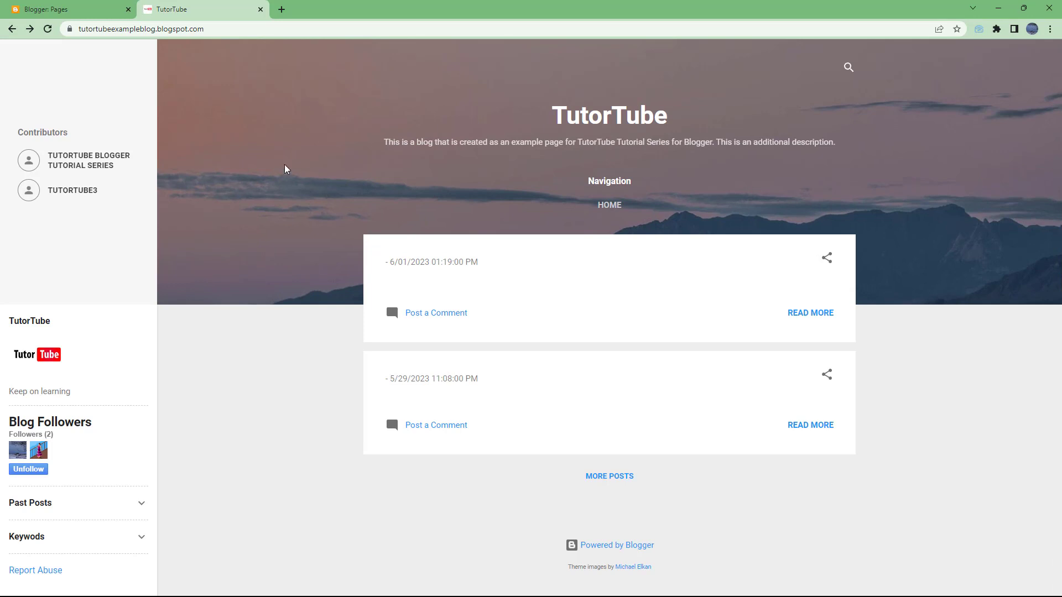
pyautogui.click(95, 13)
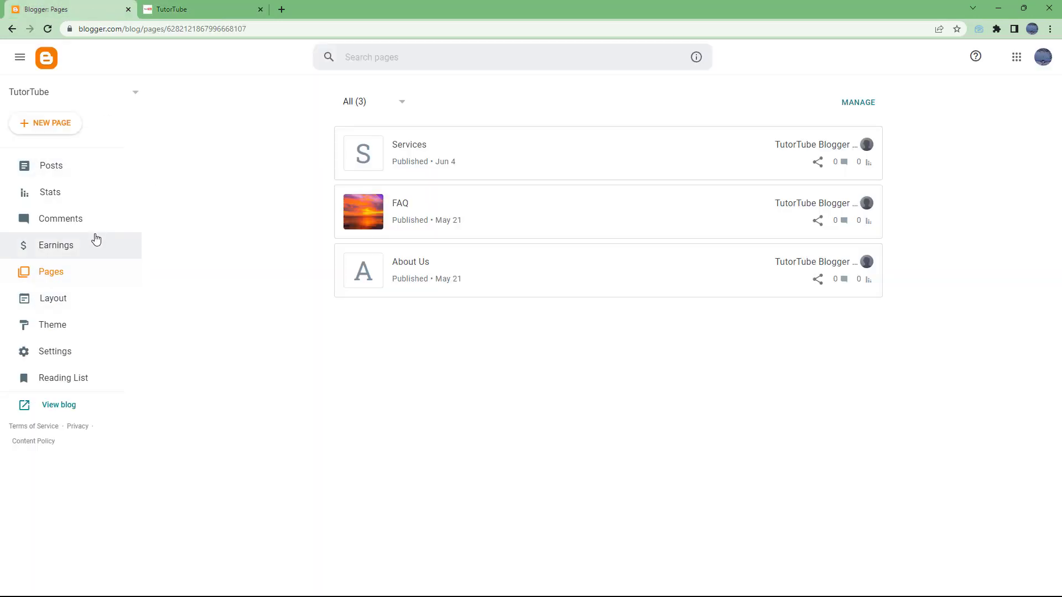
pyautogui.click(88, 304)
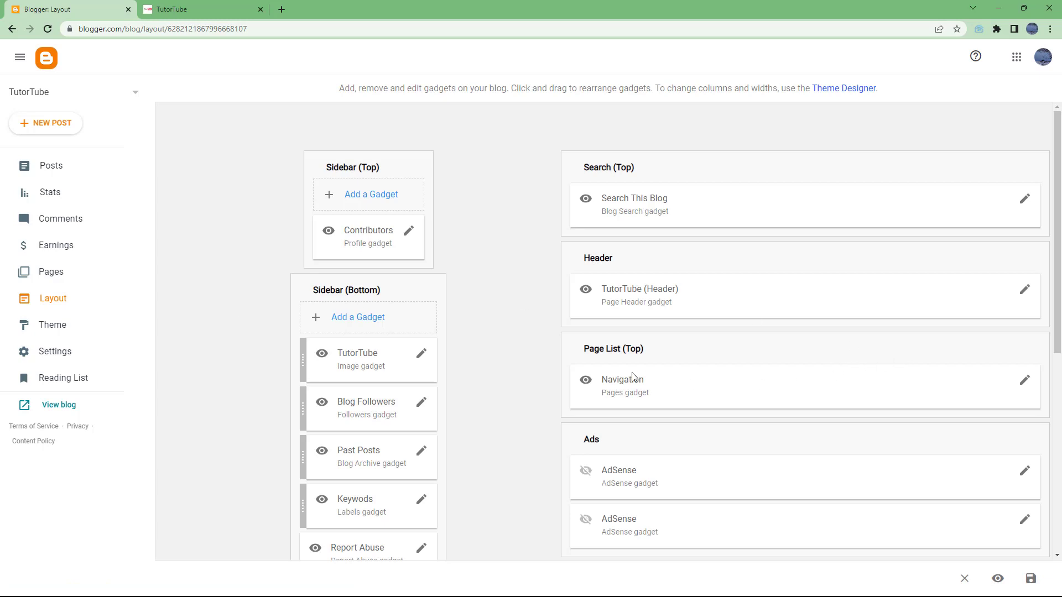
pyautogui.click(1027, 381)
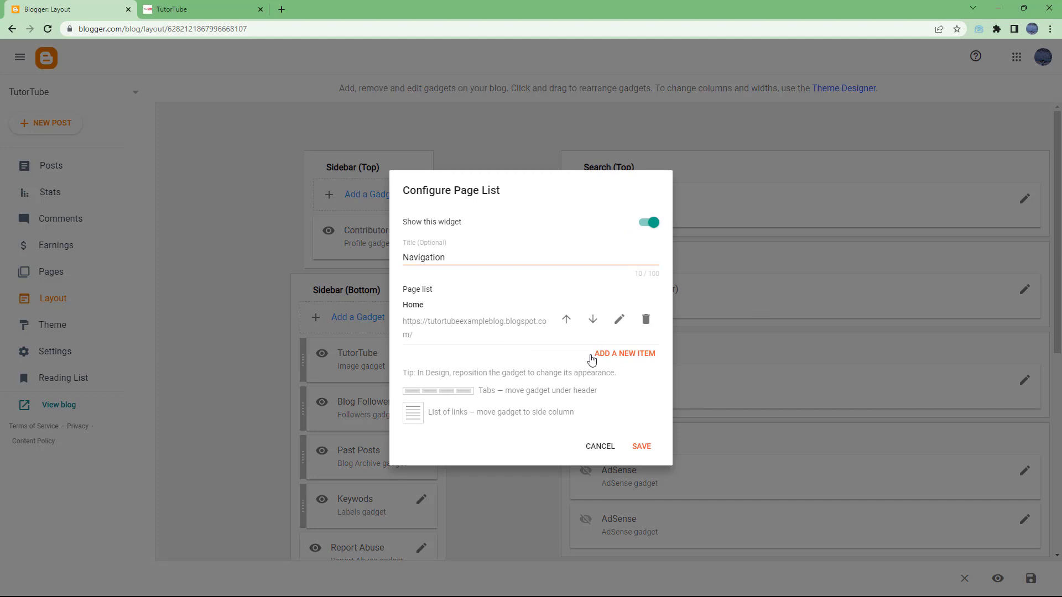
# Step: Add a Services link to the Navigation page list
pyautogui.click(597, 355)
pyautogui.click(177, 9)
pyautogui.click(72, 9)
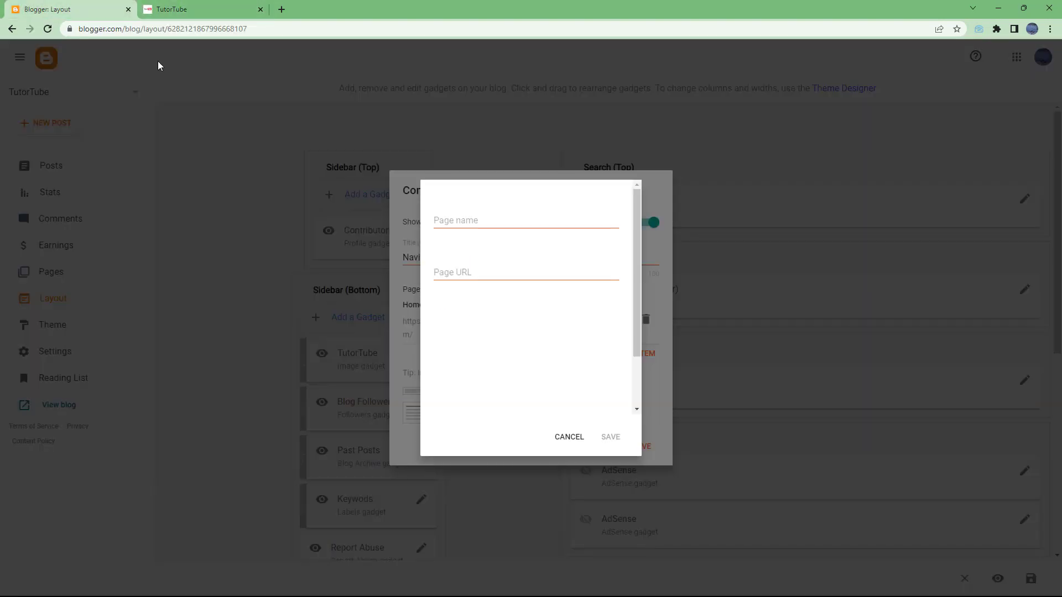
pyautogui.click(461, 220)
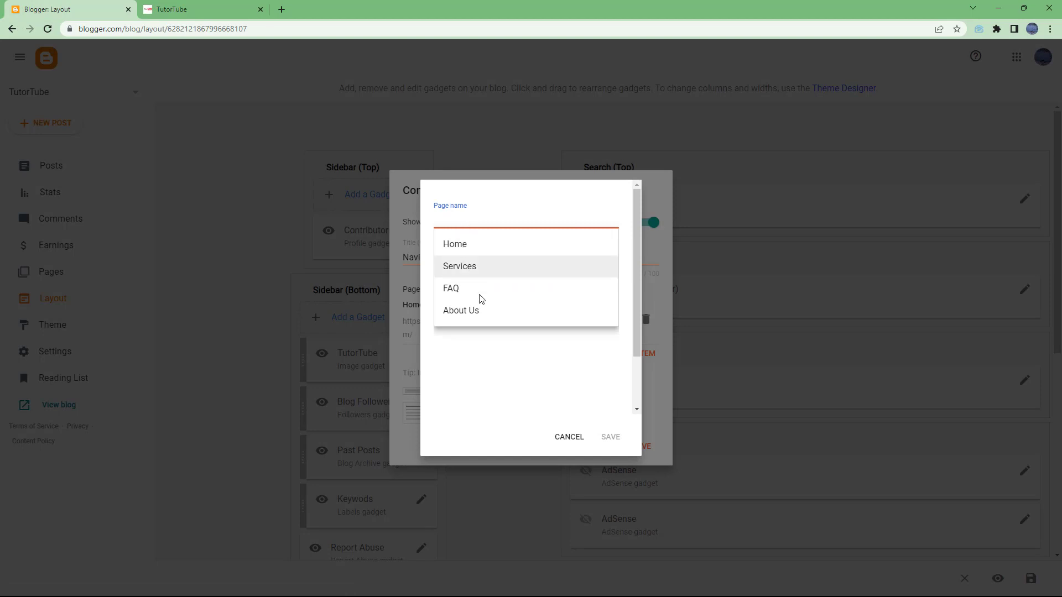
pyautogui.click(486, 268)
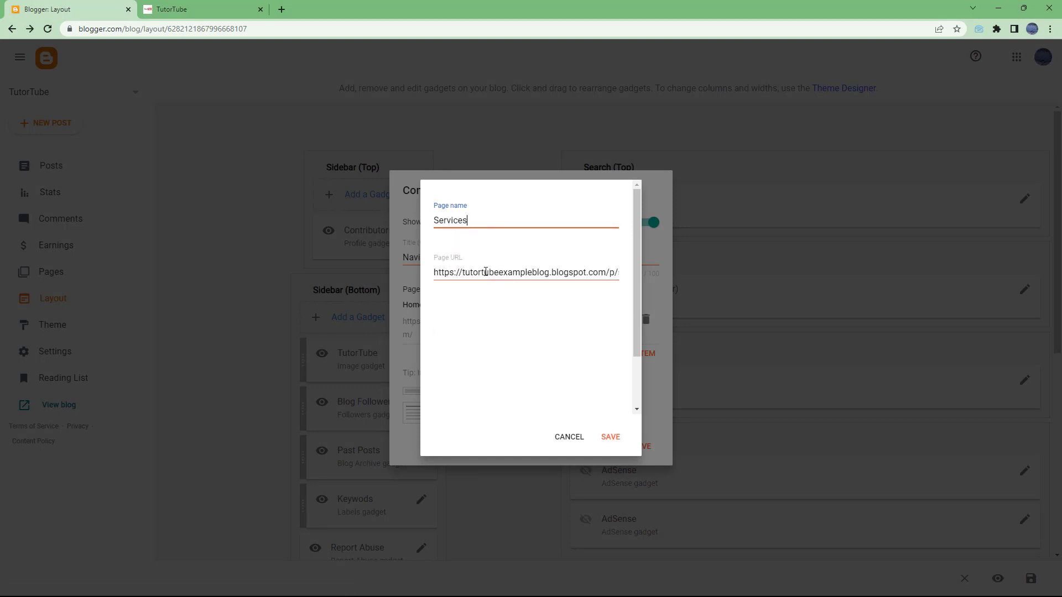
pyautogui.click(615, 438)
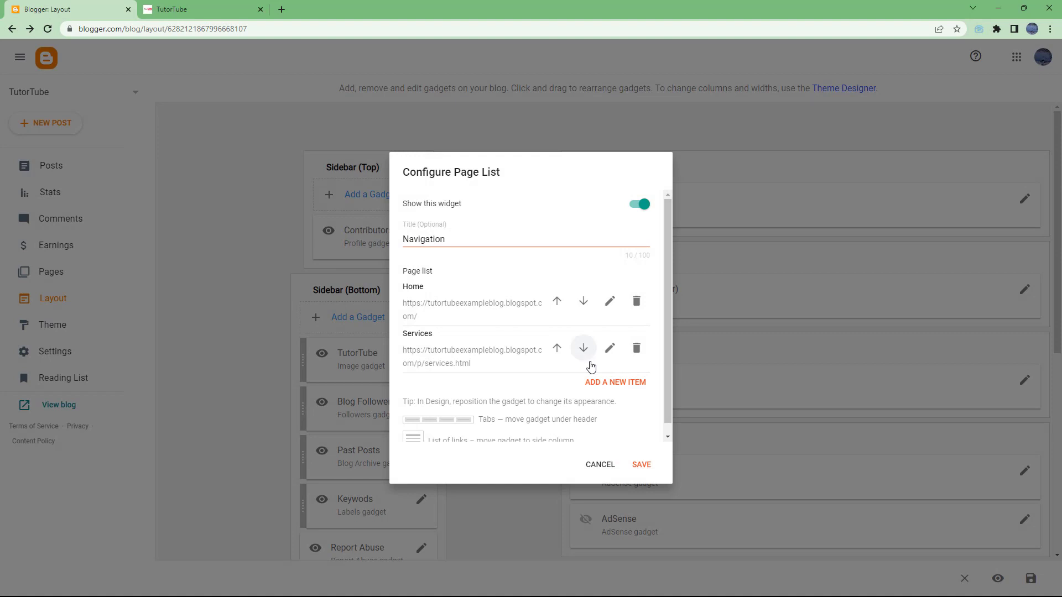
# Step: Add FAQ and About Us links to the page list, placing About Us above FAQ
pyautogui.click(596, 383)
pyautogui.click(470, 220)
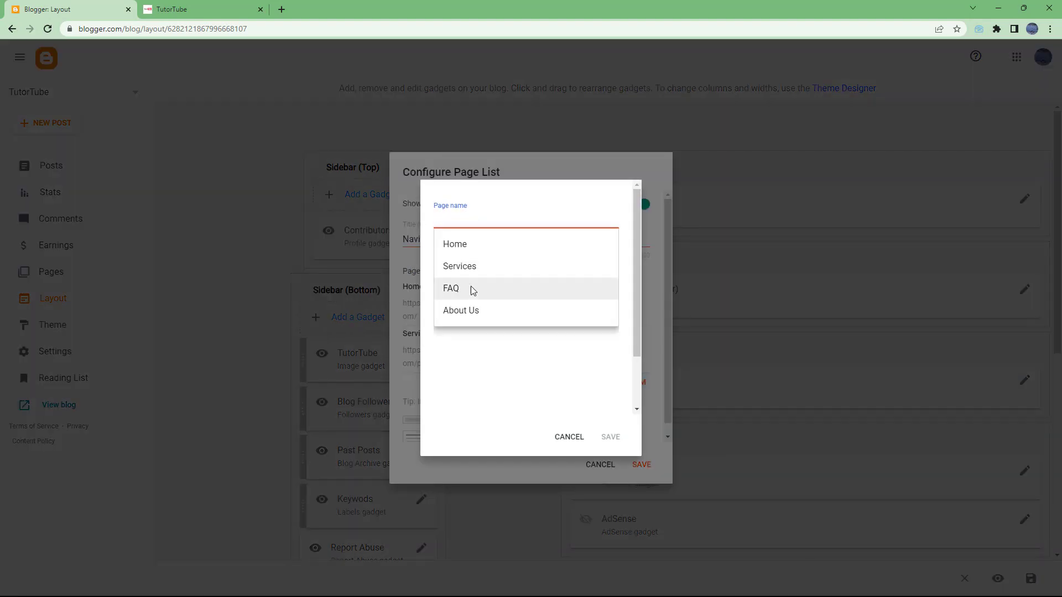
pyautogui.click(472, 286)
pyautogui.click(614, 438)
pyautogui.click(602, 431)
pyautogui.click(470, 219)
pyautogui.click(496, 313)
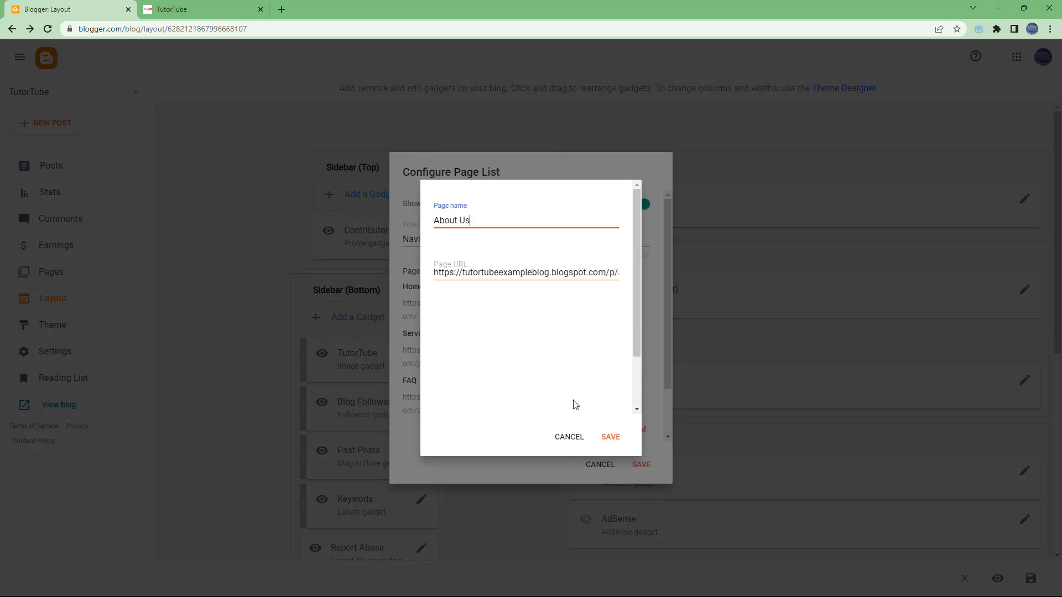
pyautogui.click(606, 437)
pyautogui.scroll(-2, 554, 421)
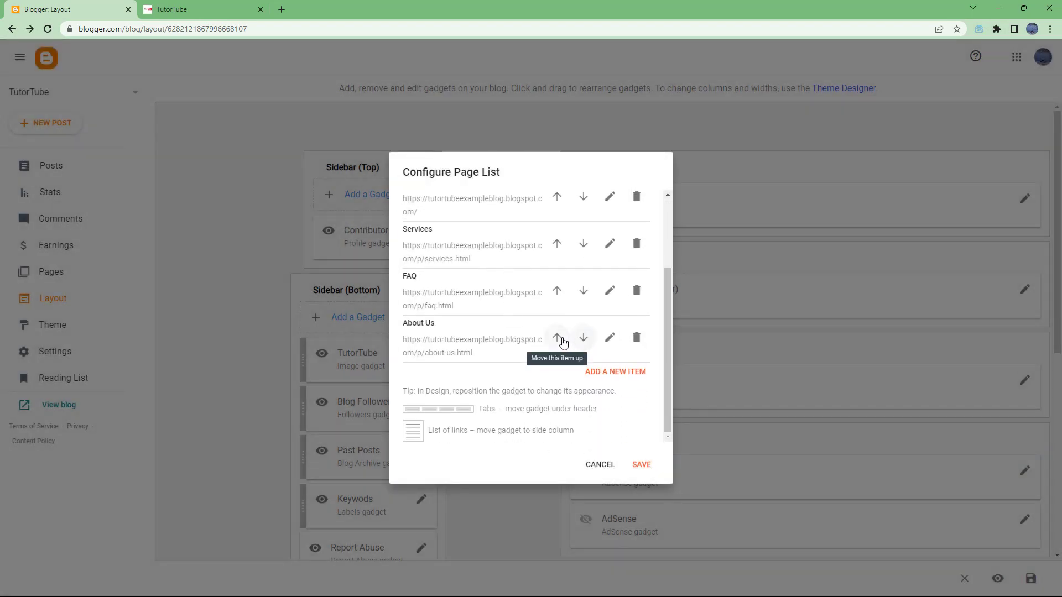
# Step: Rename the FAQ link to 'Frequently Asked Questions', fix its spelling, and save the gadget
pyautogui.click(610, 338)
pyautogui.click(469, 220)
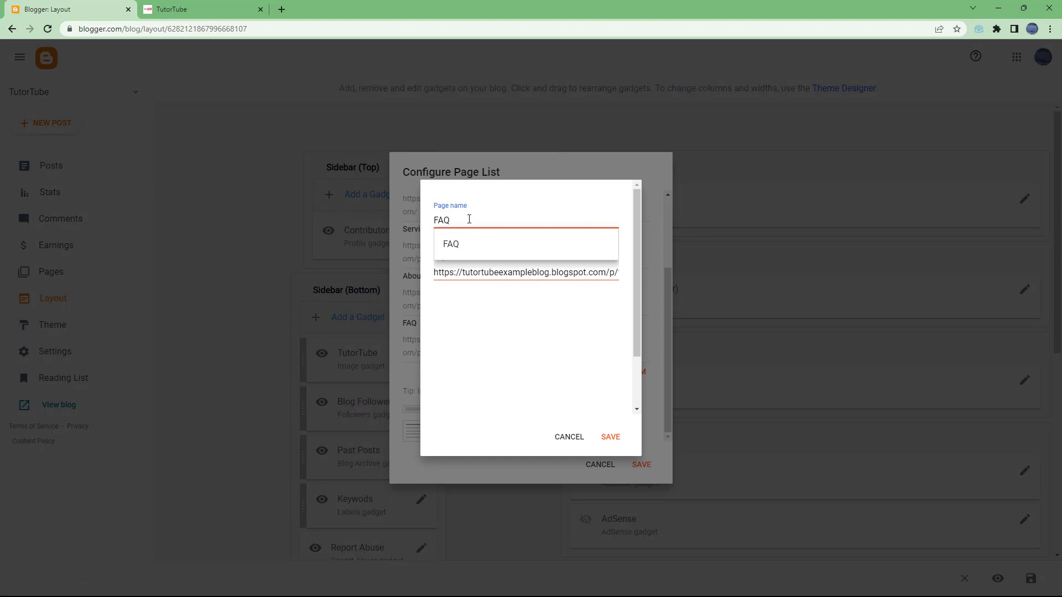
pyautogui.click(438, 221)
pyautogui.write('requestly A')
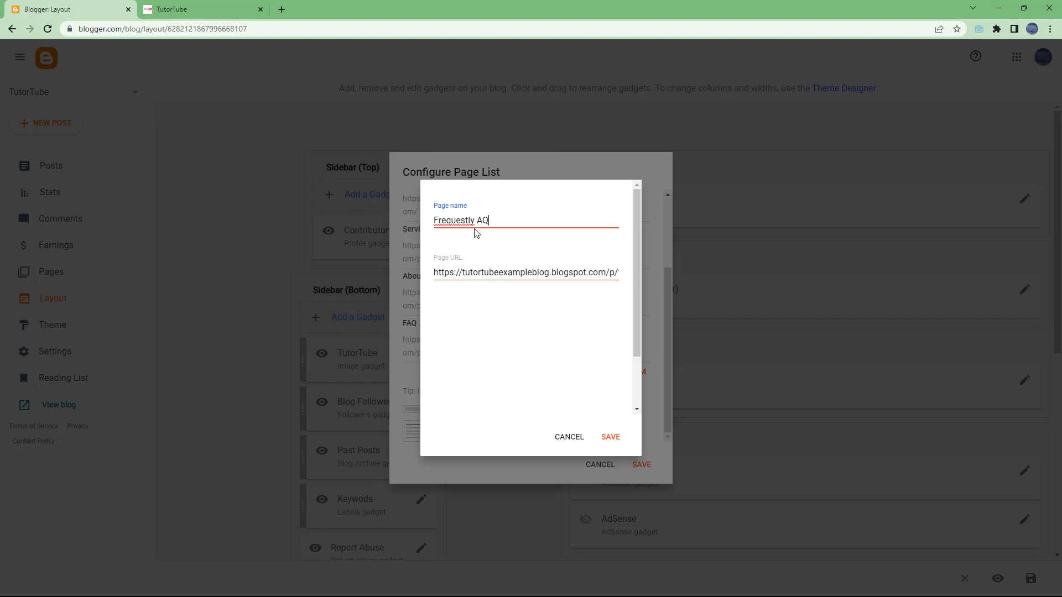
pyautogui.write('sked')
pyautogui.press('End')
pyautogui.write('uestions')
pyautogui.rightClick(467, 222)
pyautogui.click(479, 233)
pyautogui.click(614, 436)
pyautogui.click(642, 464)
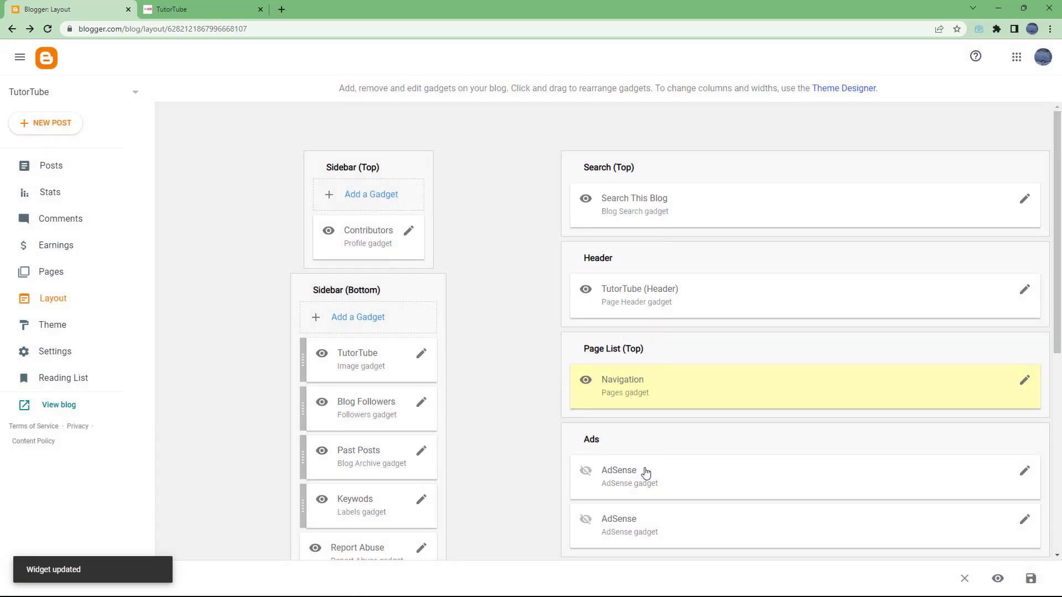
pyautogui.click(199, 9)
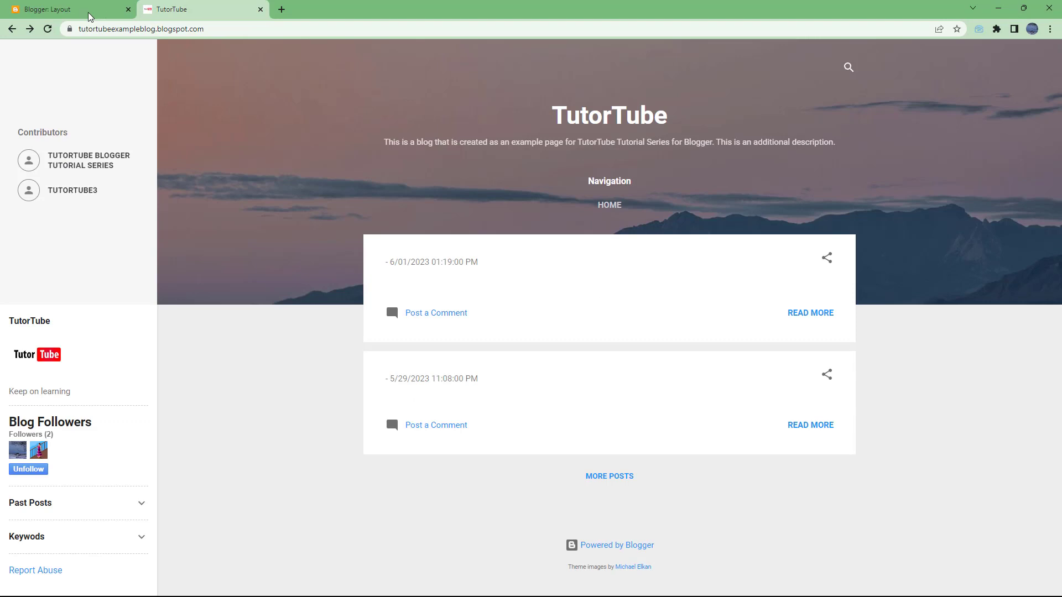
# Step: Reload the blog and open the Services, About Us and Frequently Asked Questions tabs
pyautogui.click(47, 29)
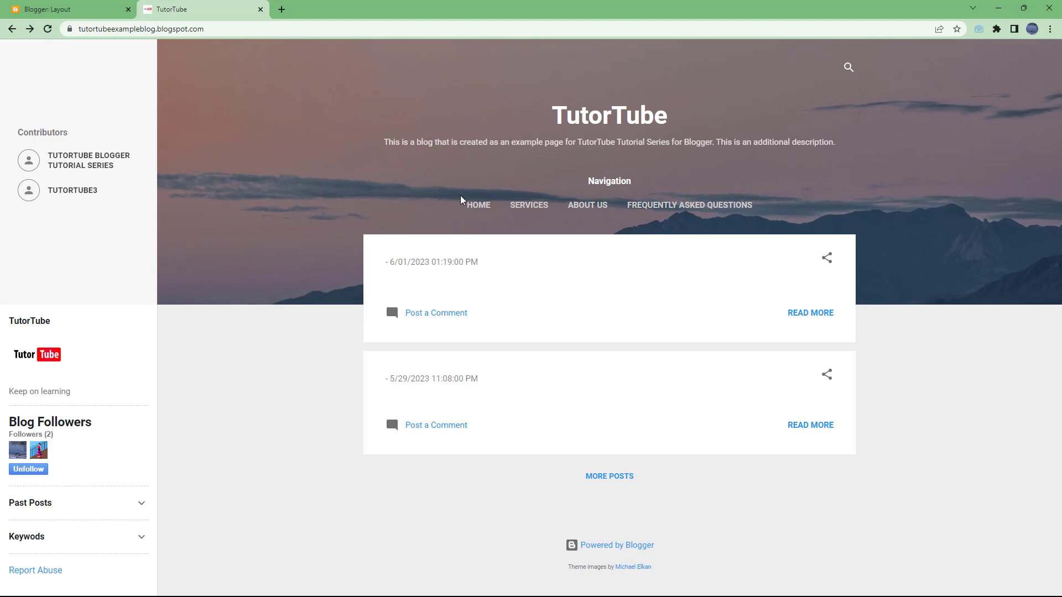
pyautogui.click(537, 207)
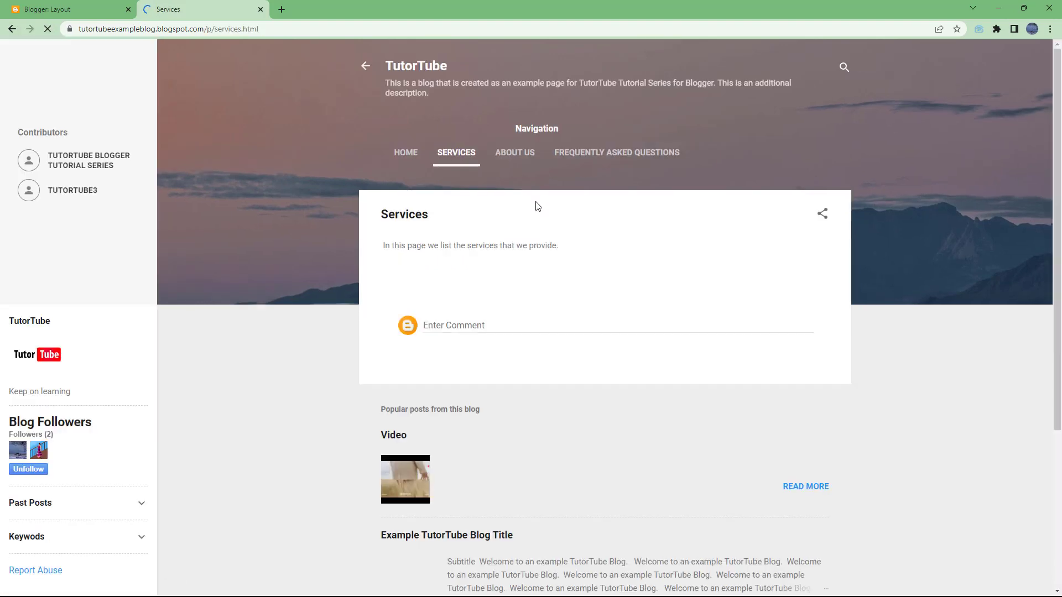
pyautogui.click(530, 158)
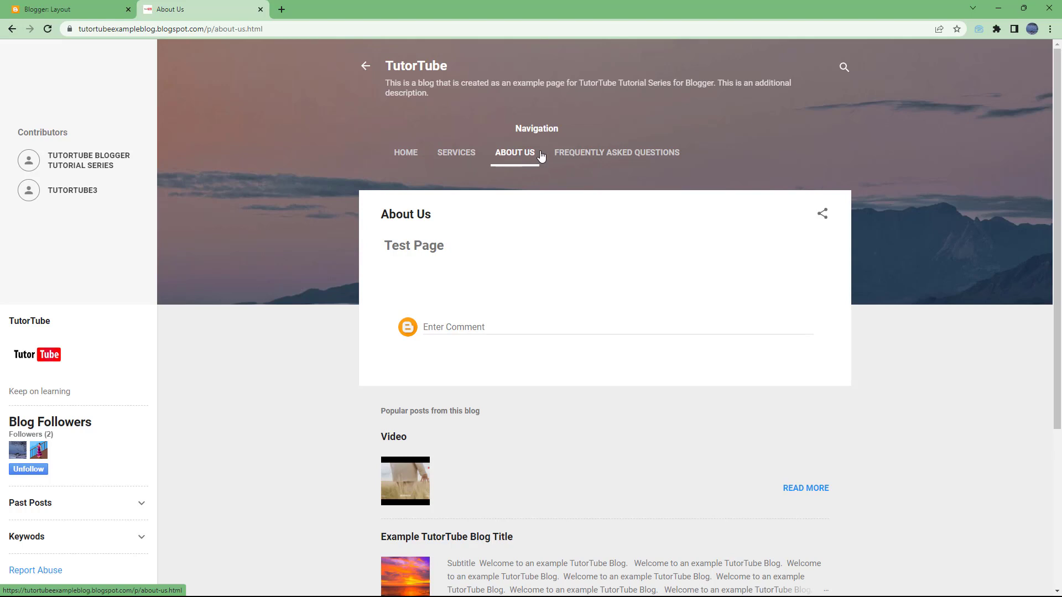
pyautogui.click(573, 156)
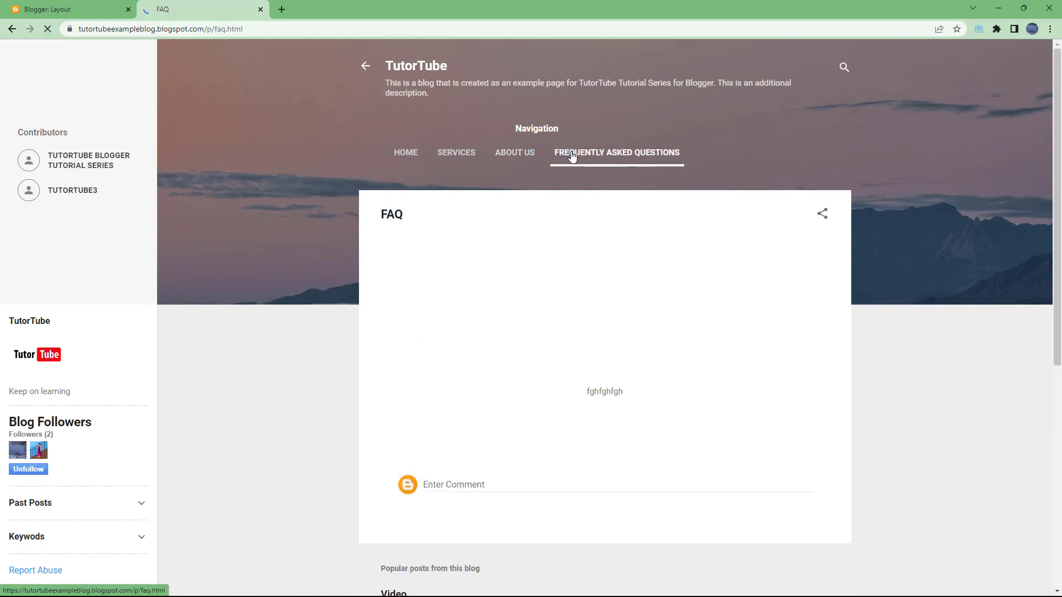